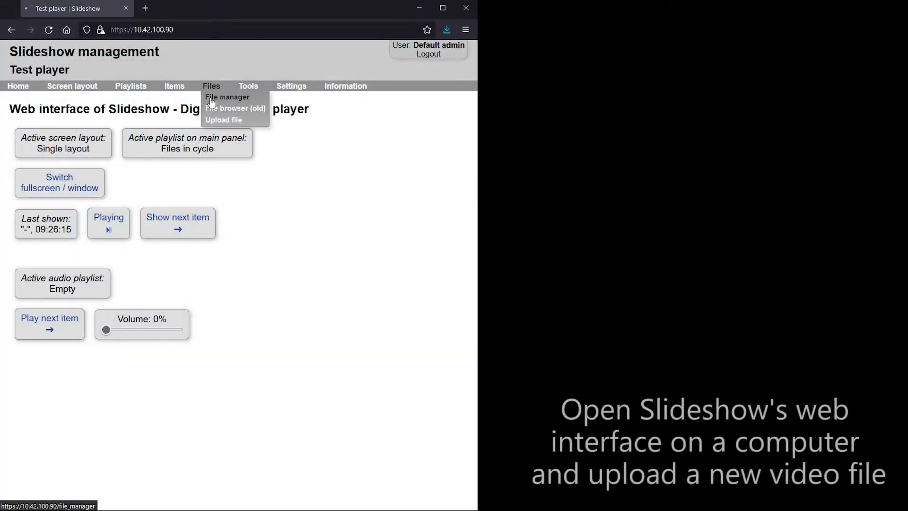
Upload video.mp4 (21.93 MB) to the slideshow folder and create a new item from it named Video.
click(227, 93)
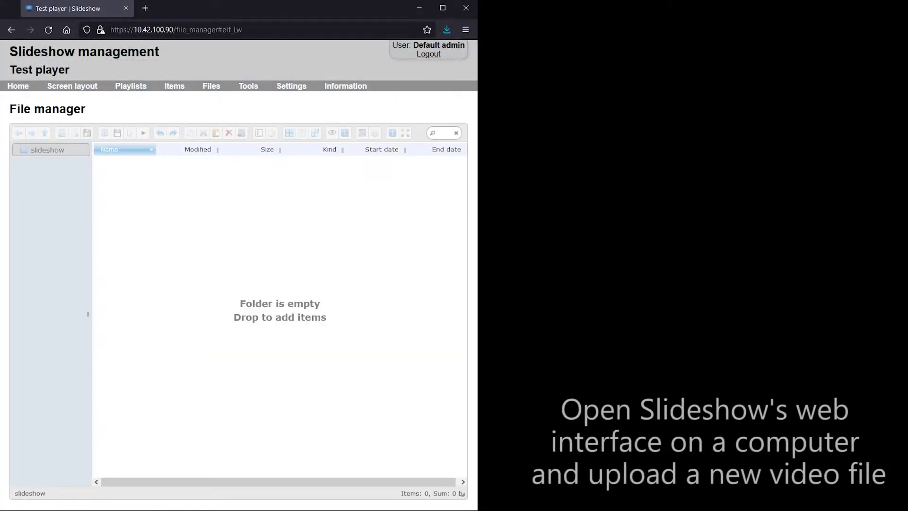
drag(387, 208, 325, 233)
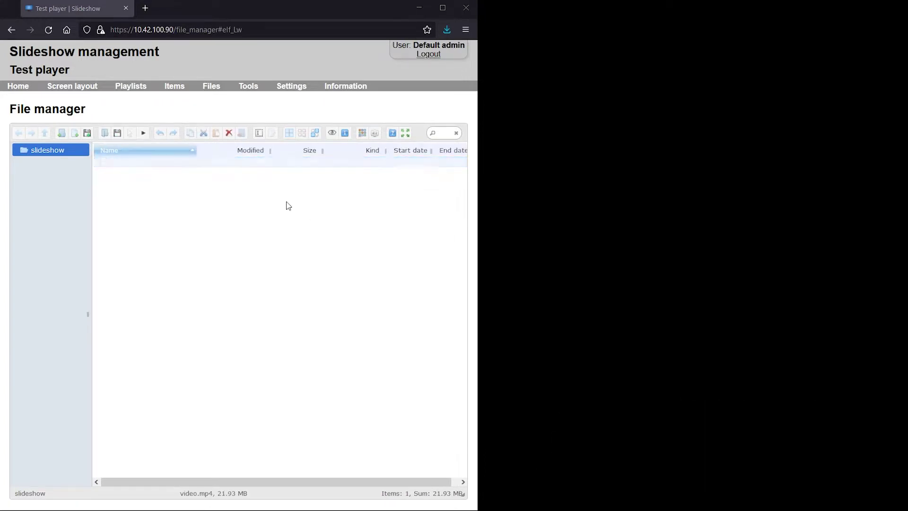
right_click(191, 169)
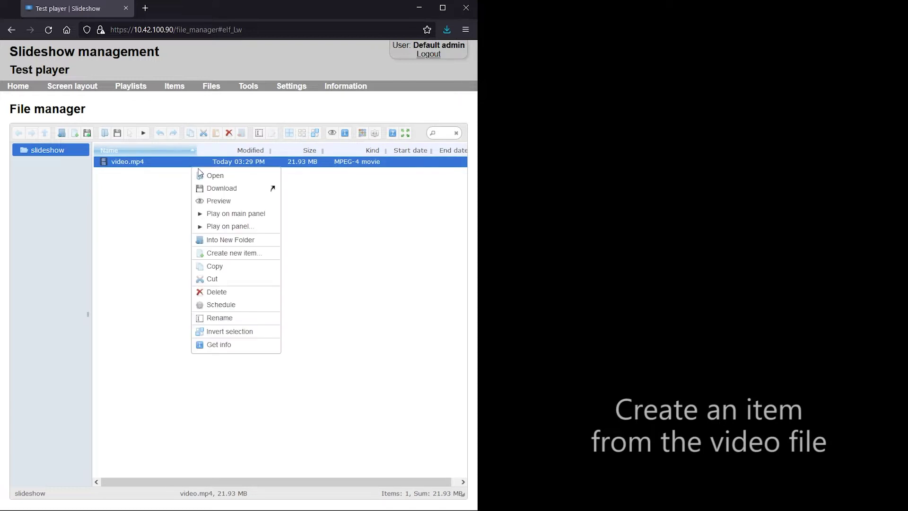
click(230, 253)
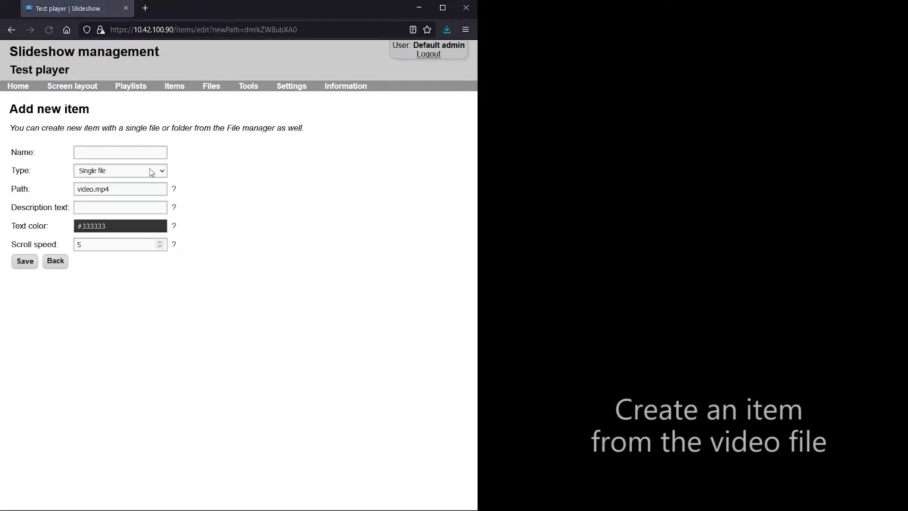
click(137, 149)
text(Video)
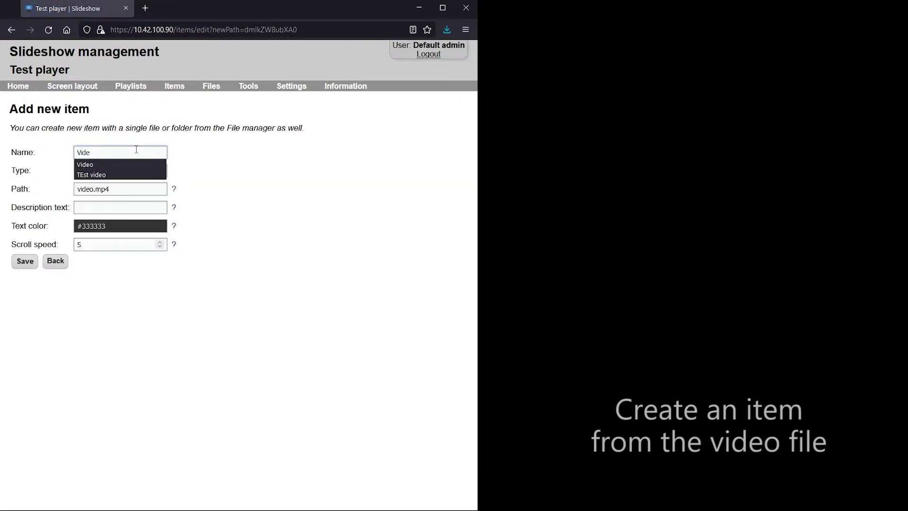
click(211, 160)
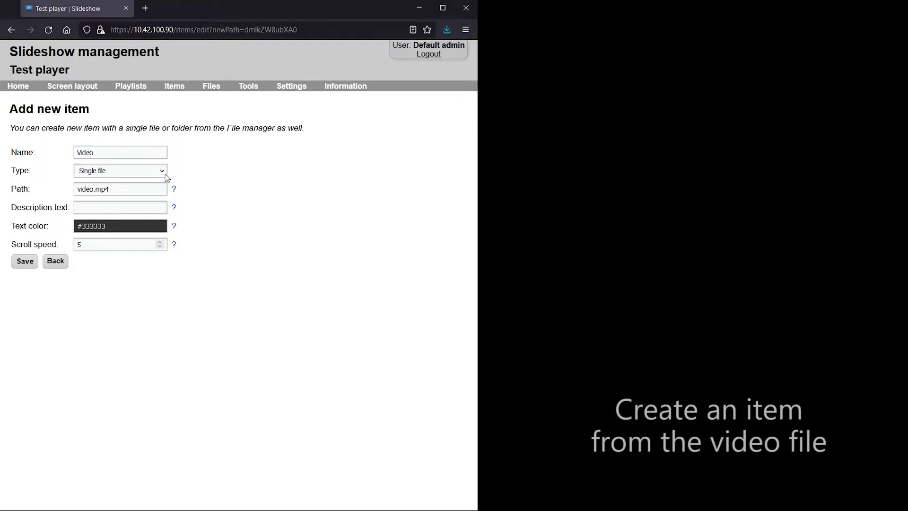
Save the Video item and start an item named RSS news of type Panel with RSS messages.
click(30, 266)
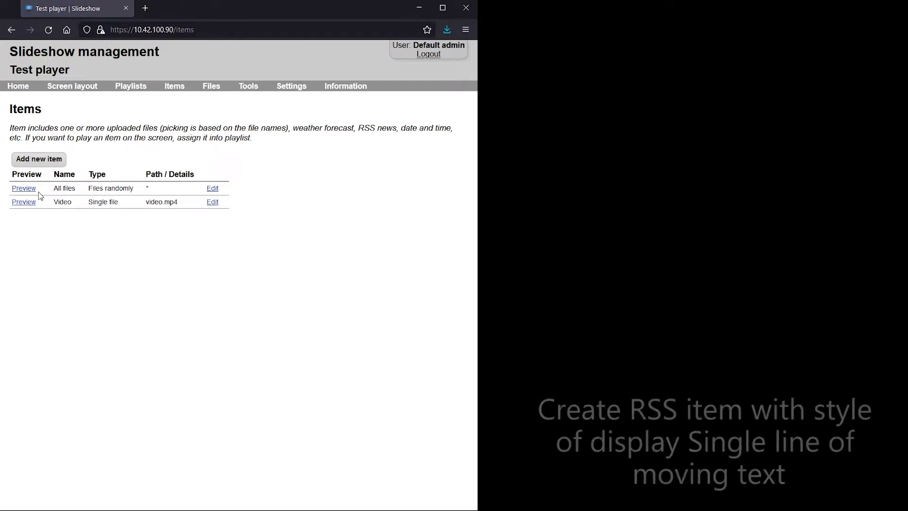
click(39, 159)
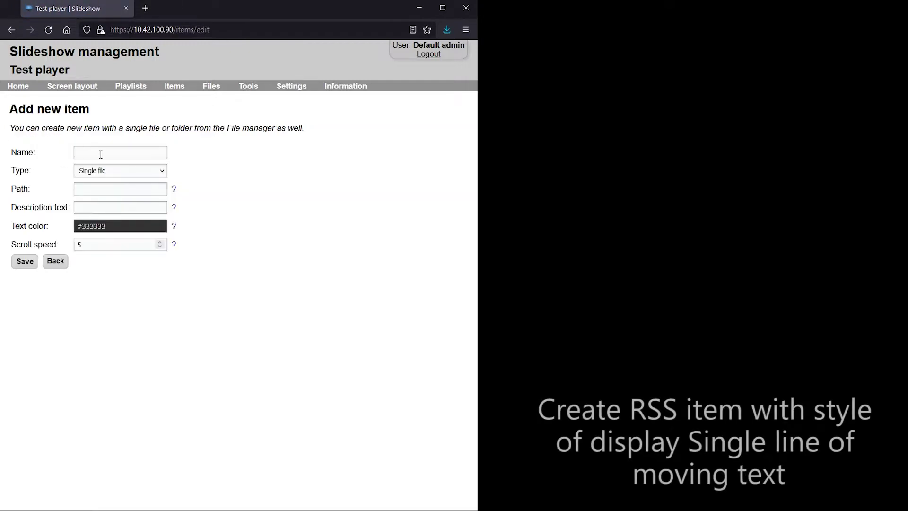
click(100, 153)
text(RSS news)
click(120, 170)
click(133, 261)
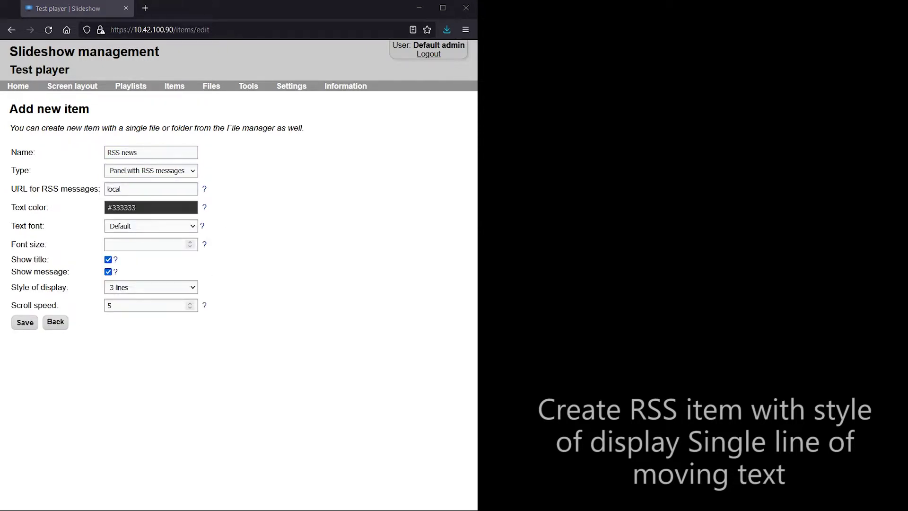
Paste the space feed URL and set the text colour to pale green #E0FFE7.
double_click(138, 189)
text(https://www.newscientist.com/subject/space/feed/)
click(176, 207)
click(120, 225)
drag(112, 223, 102, 228)
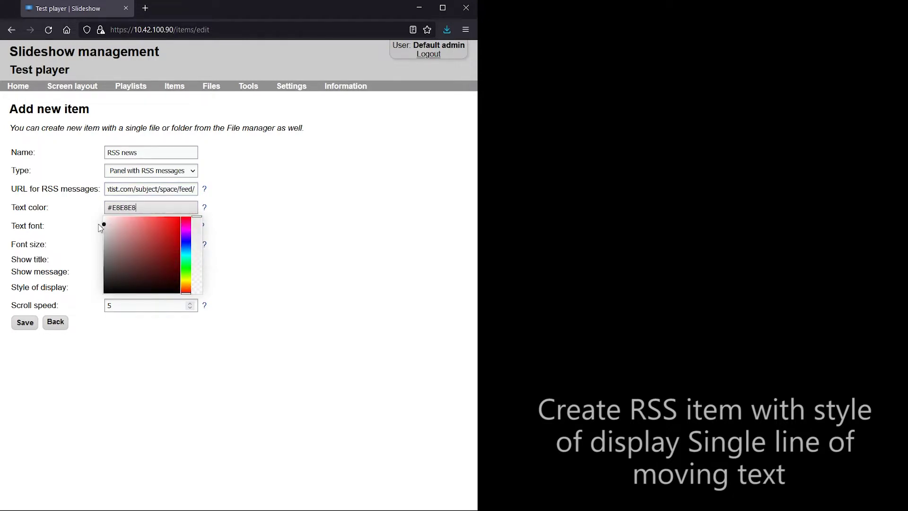
click(186, 263)
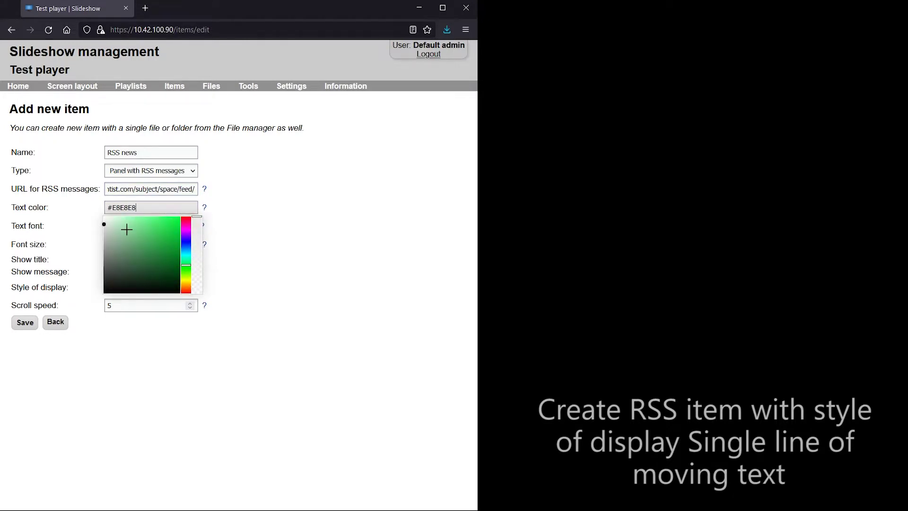
click(112, 217)
click(240, 222)
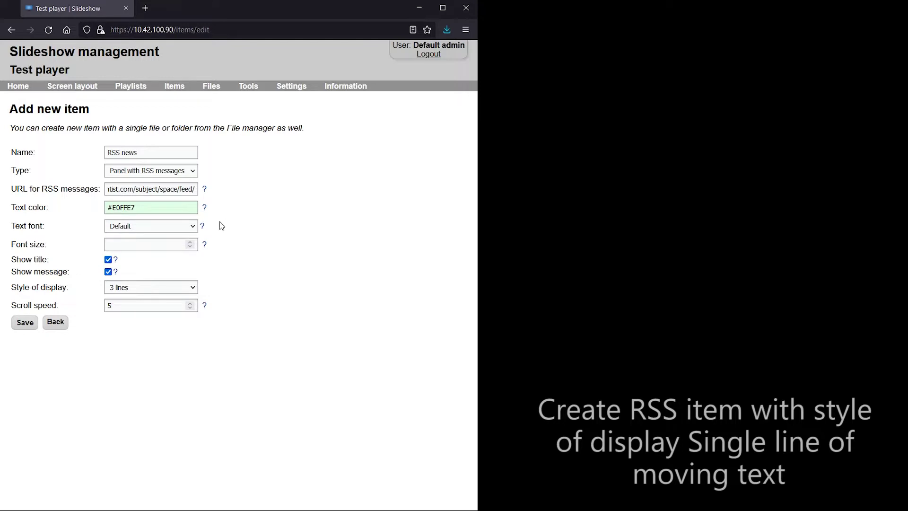
Use Helvetica font and show the feed as a single line of moving text.
click(180, 225)
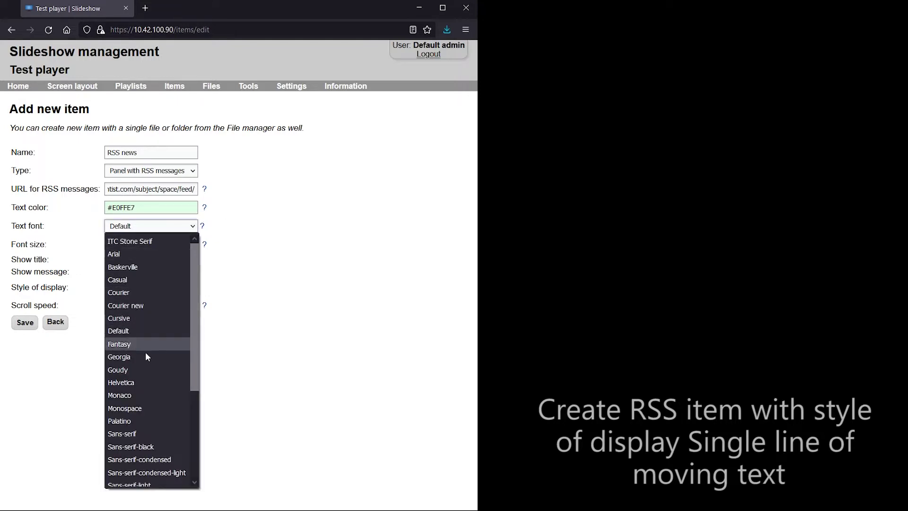
click(139, 383)
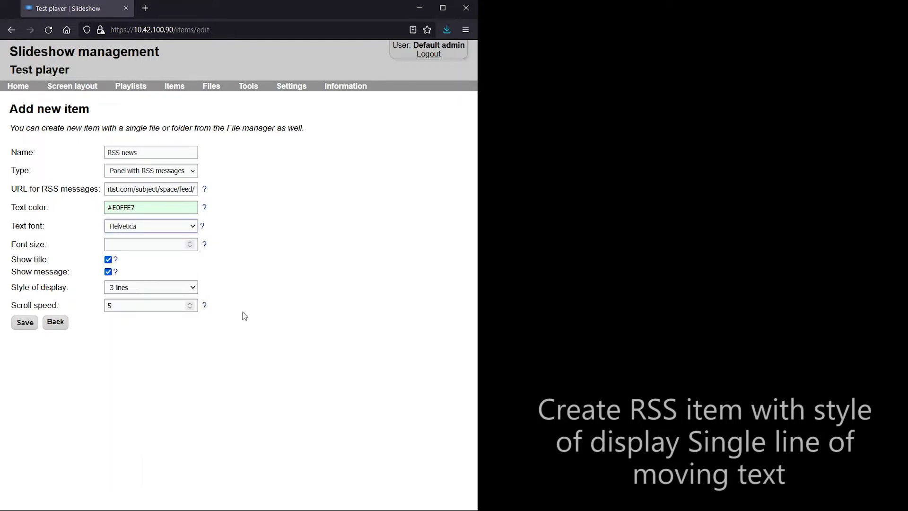
click(142, 287)
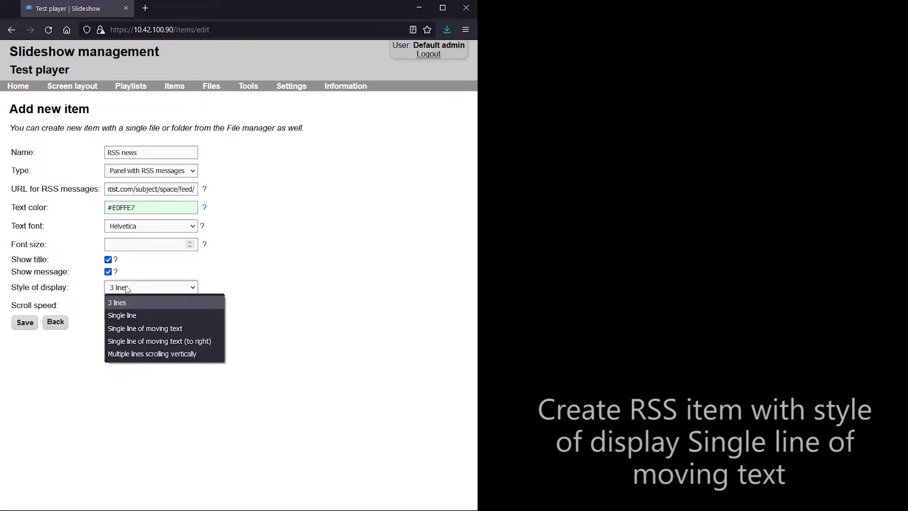
click(134, 330)
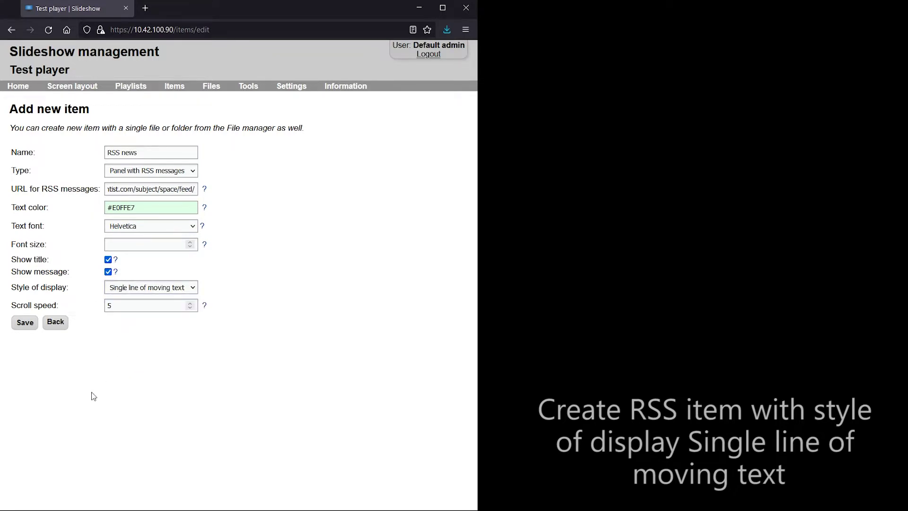
Save the RSS news item and create a Video playlist containing the Video item.
click(26, 322)
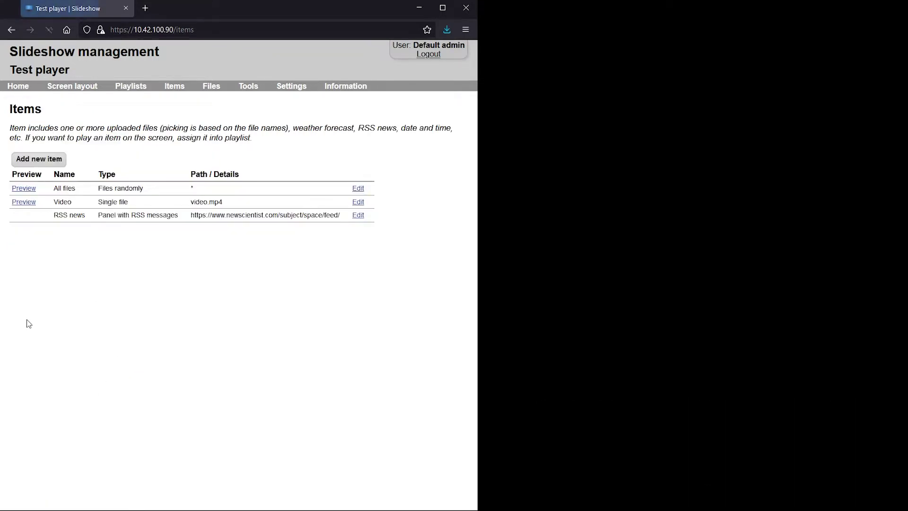
click(131, 87)
click(48, 151)
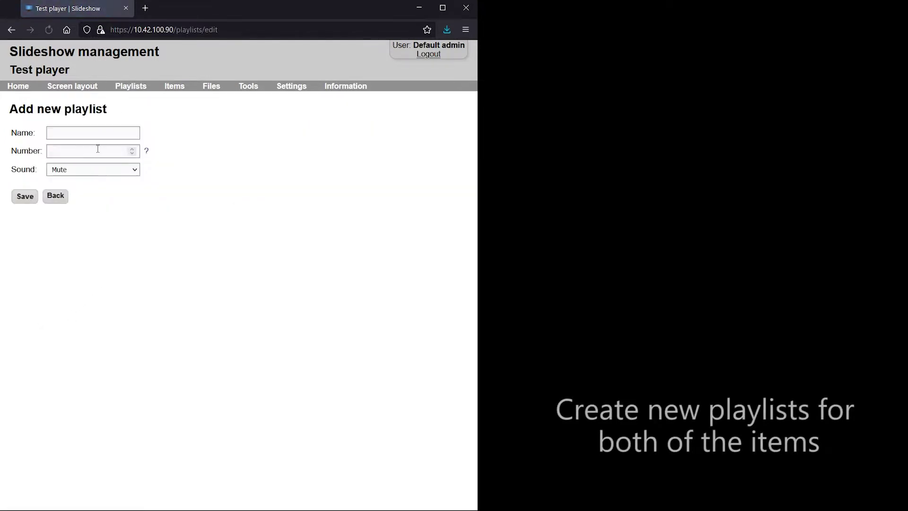
text(Video)
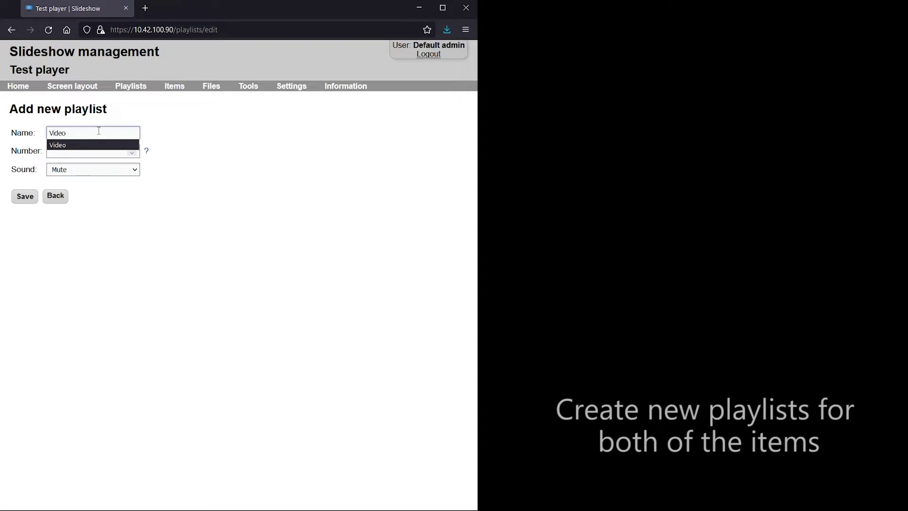
click(21, 196)
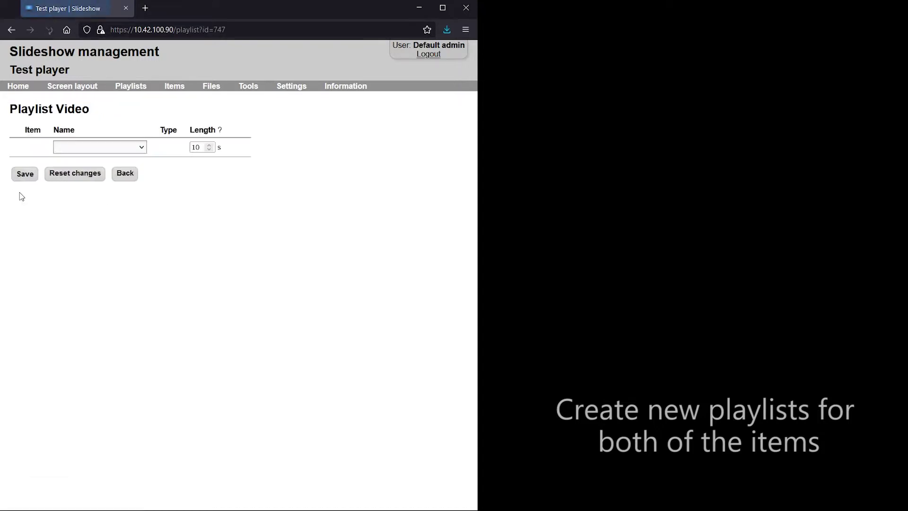
click(103, 151)
click(95, 187)
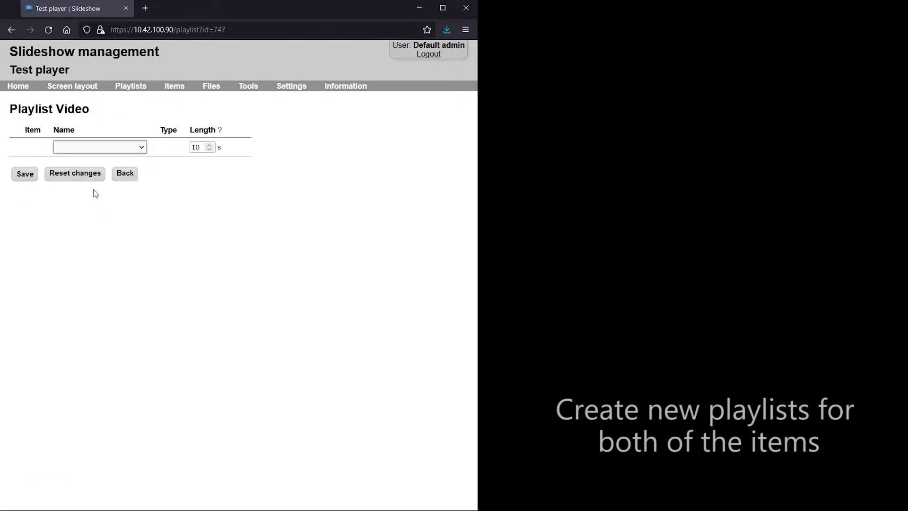
click(33, 179)
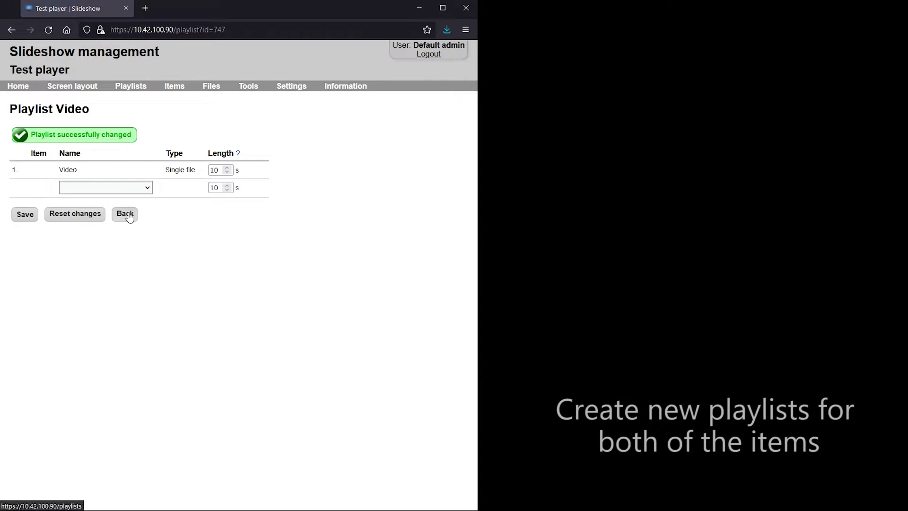
click(131, 215)
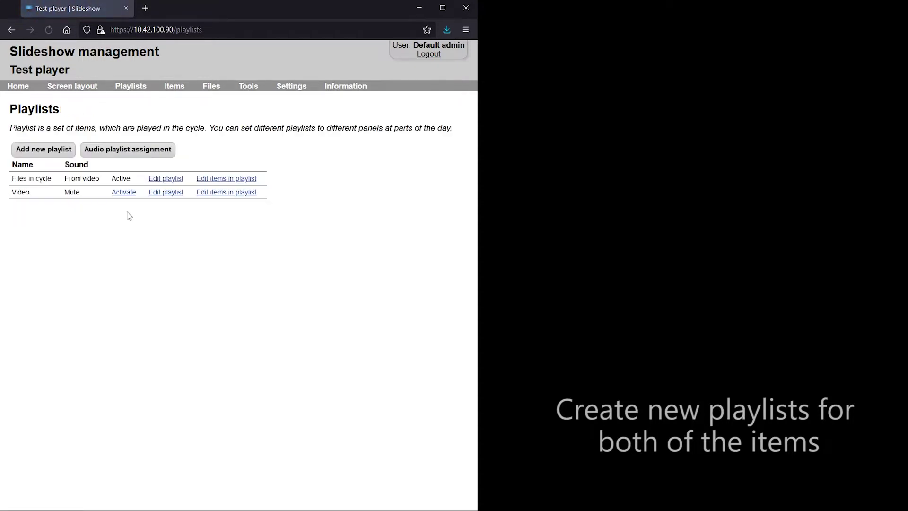
Create an RSS news playlist containing the RSS news item.
click(55, 153)
click(87, 134)
text(RSS news)
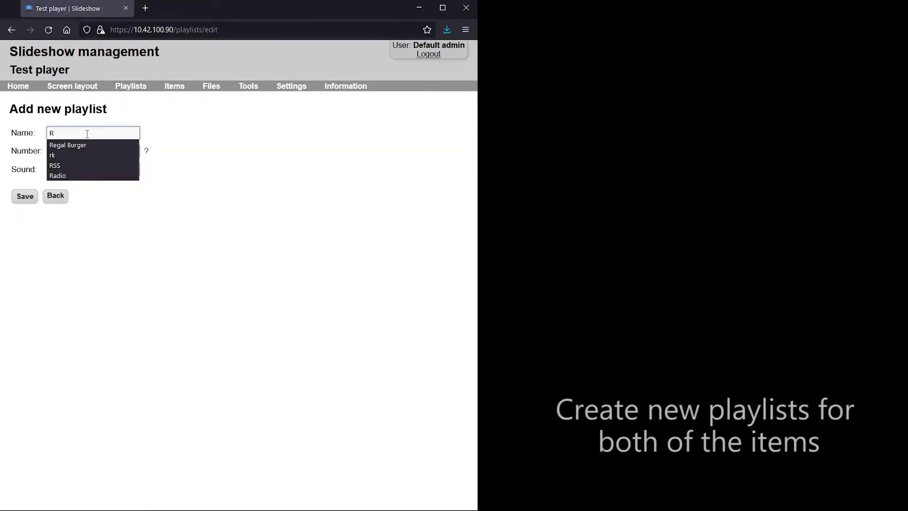
click(29, 196)
click(138, 147)
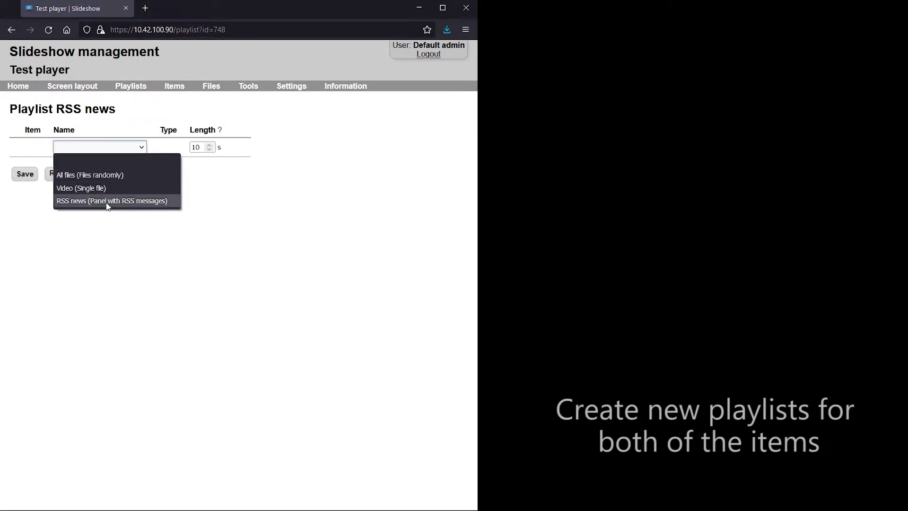
click(106, 202)
click(26, 175)
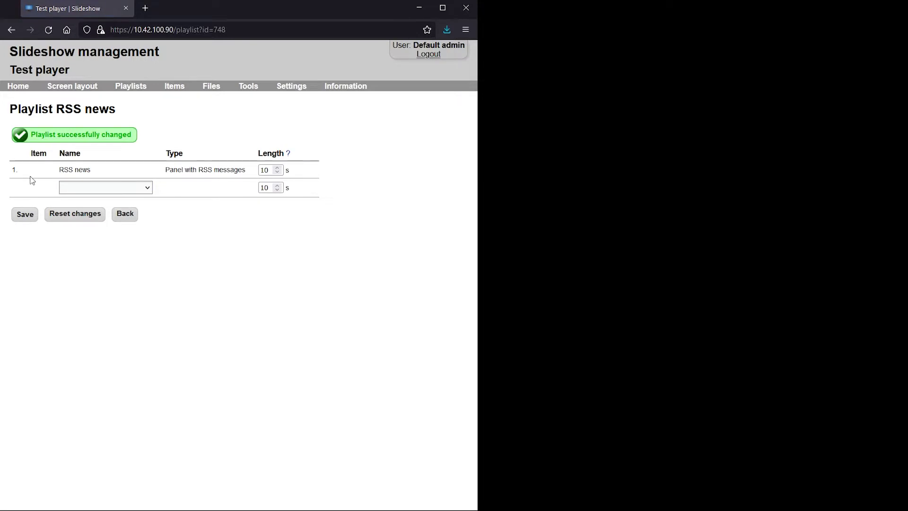
click(123, 216)
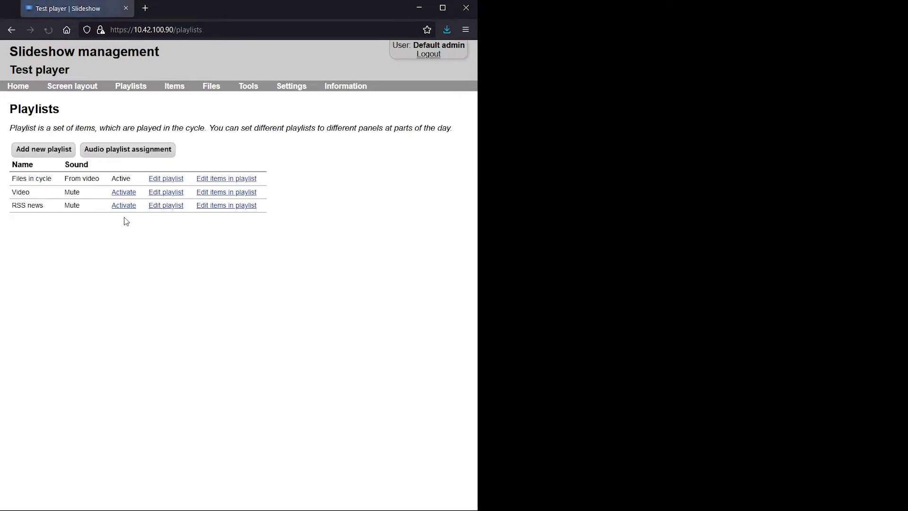
Create a screen layout named Layout 1 with a Main panel and save it.
click(67, 84)
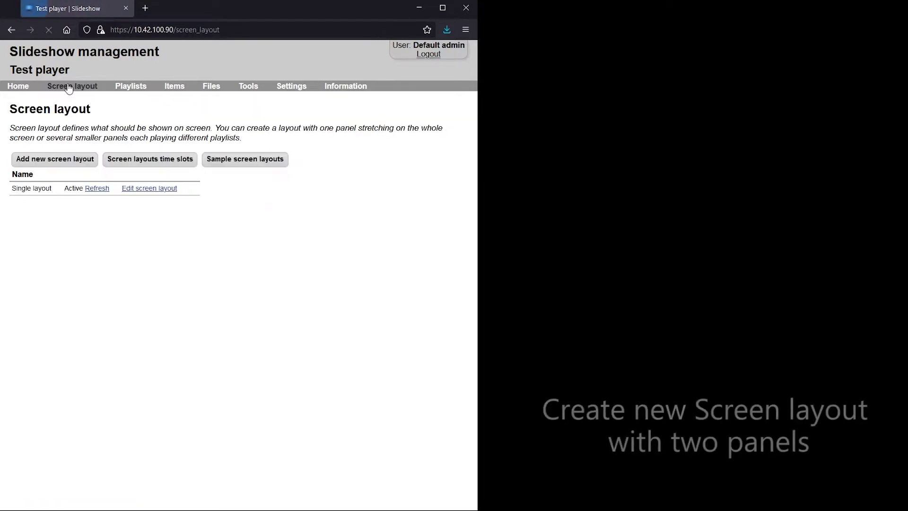
click(67, 163)
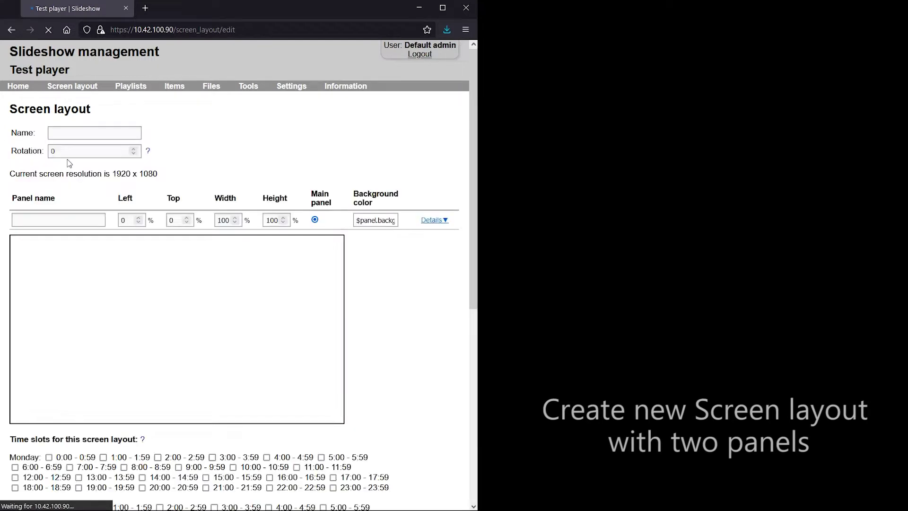
click(73, 129)
text(Layout 1)
click(220, 139)
click(48, 218)
text(Main panel)
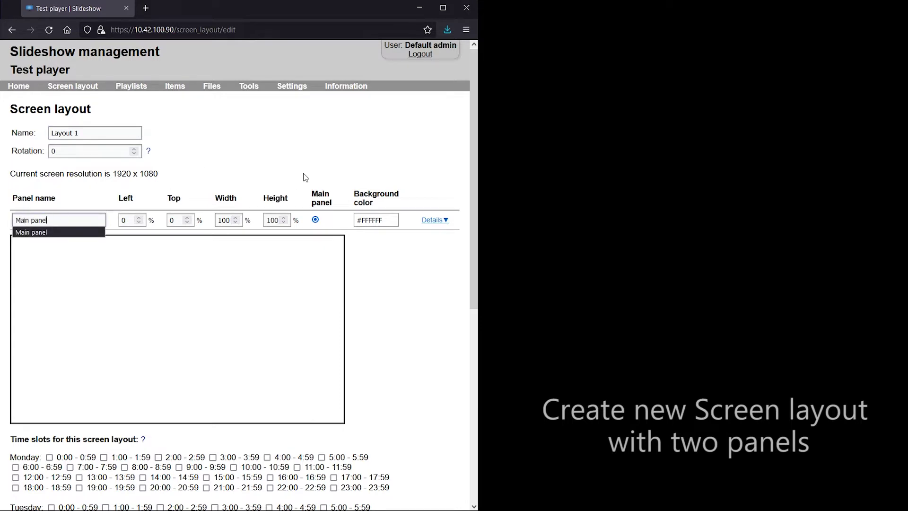
click(303, 174)
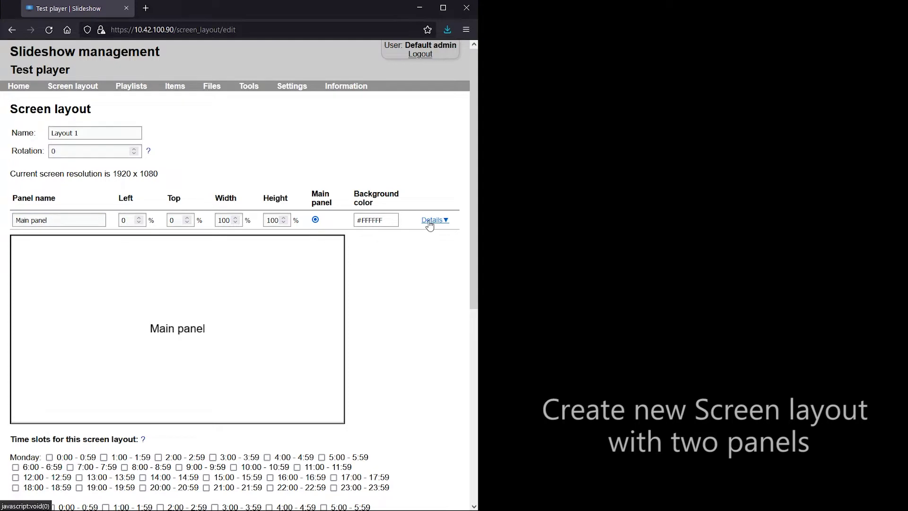
scroll(375, 283, down, 7)
click(26, 493)
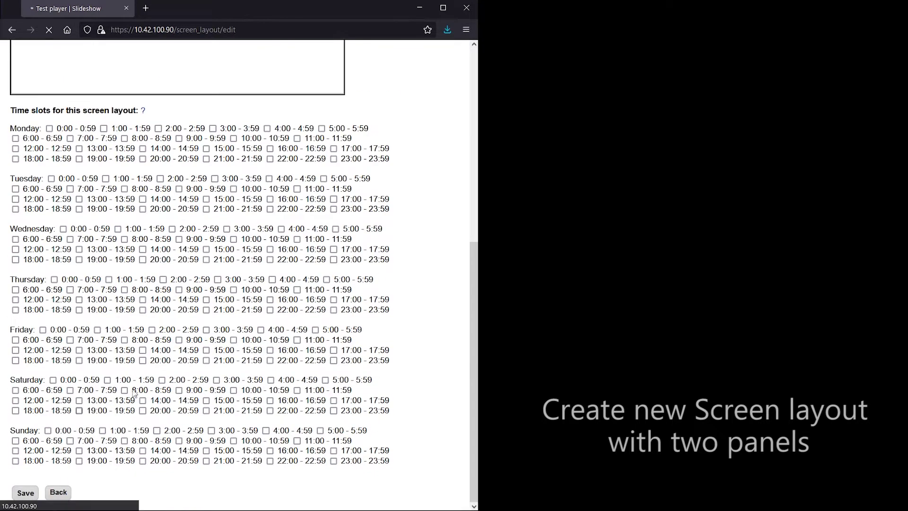
Add a Bottom panel at top 90% with width 100% and height 10%.
click(63, 262)
text(Bottom panel)
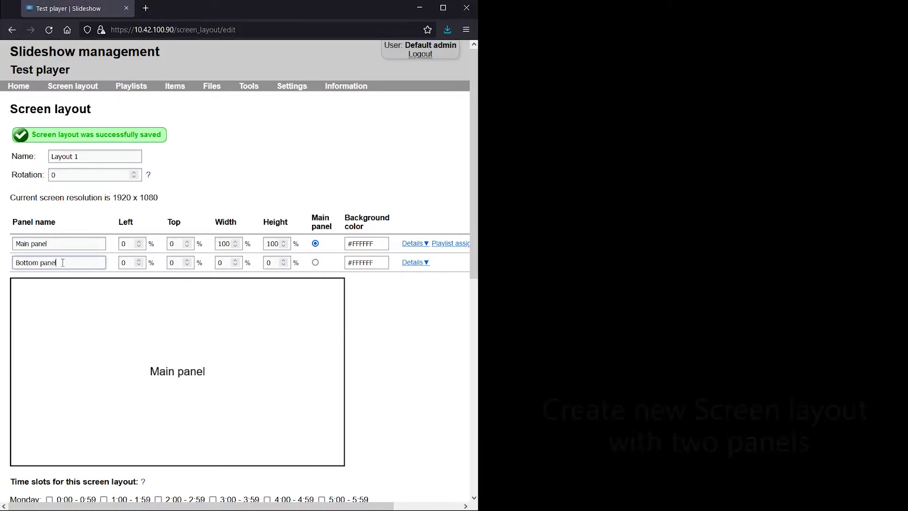
click(398, 314)
double_click(173, 263)
click(228, 262)
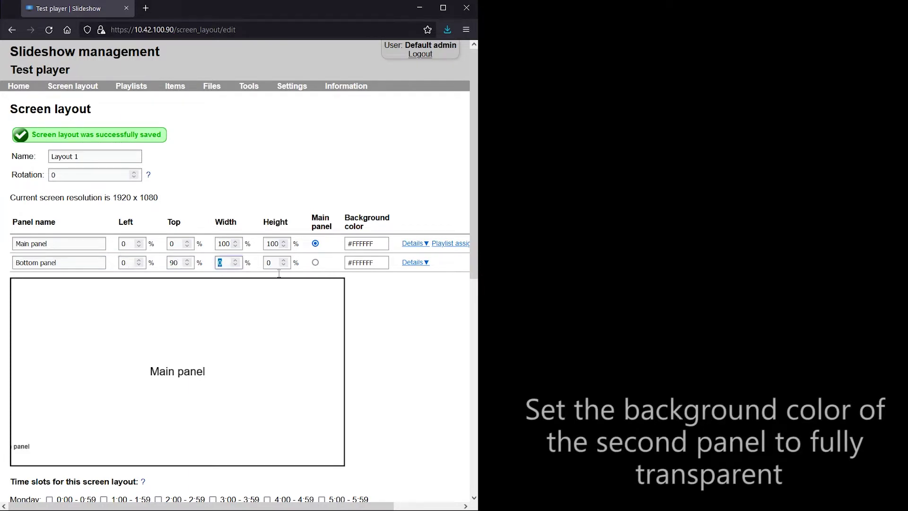
text(100)
double_click(279, 264)
text(10)
click(390, 281)
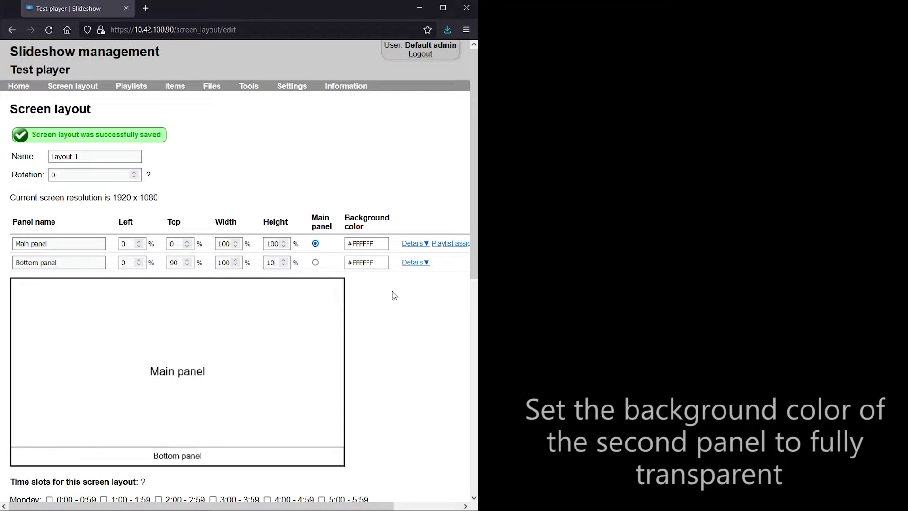
Make the Bottom panel background fully transparent (#FFFFFF00) and save the layout.
click(372, 261)
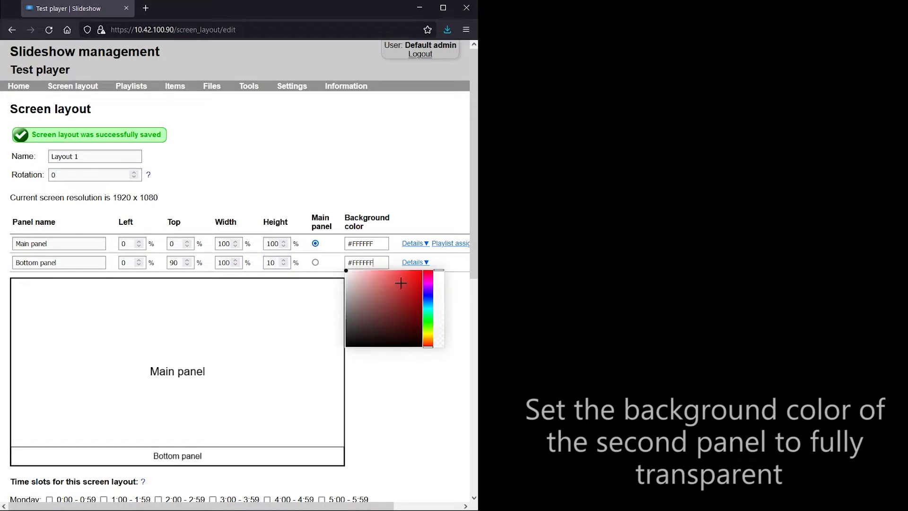
drag(440, 274, 432, 350)
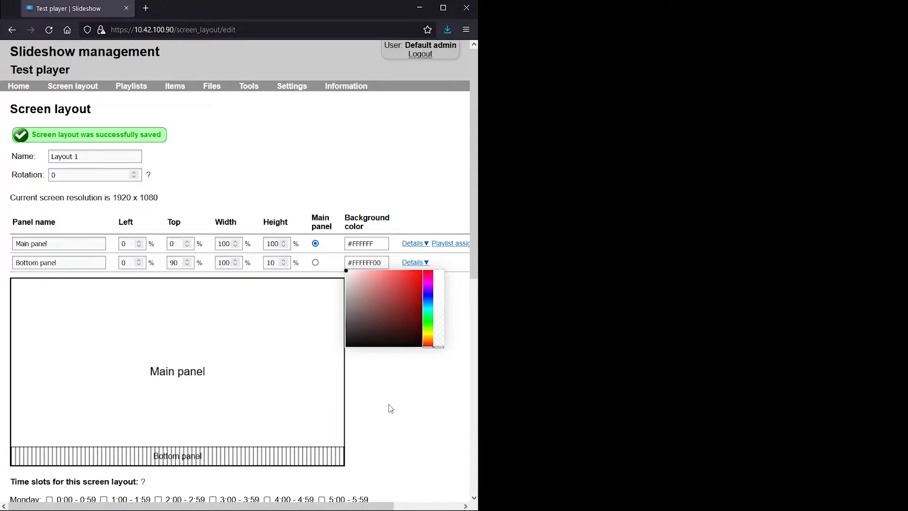
scroll(386, 408, down, 5)
scroll(387, 407, down, 4)
click(22, 464)
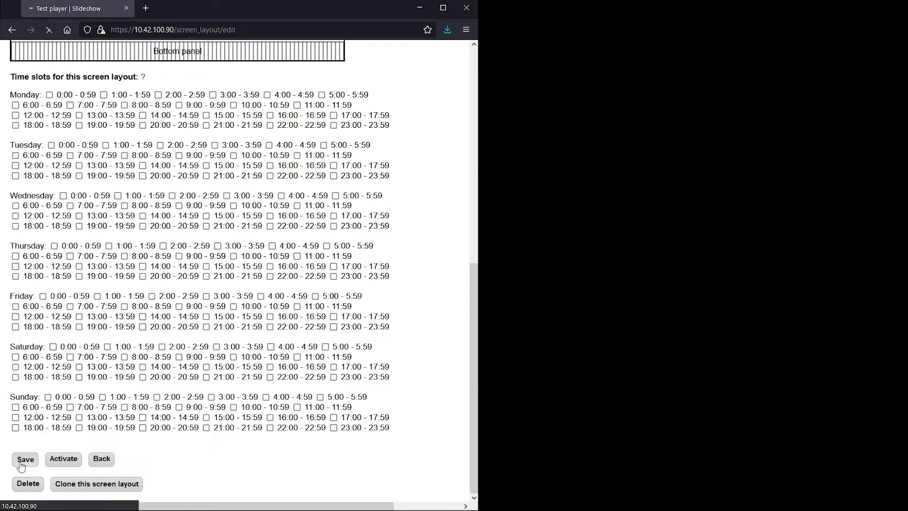
Assign the Video playlist to every Main panel time slot and save.
click(441, 245)
click(133, 162)
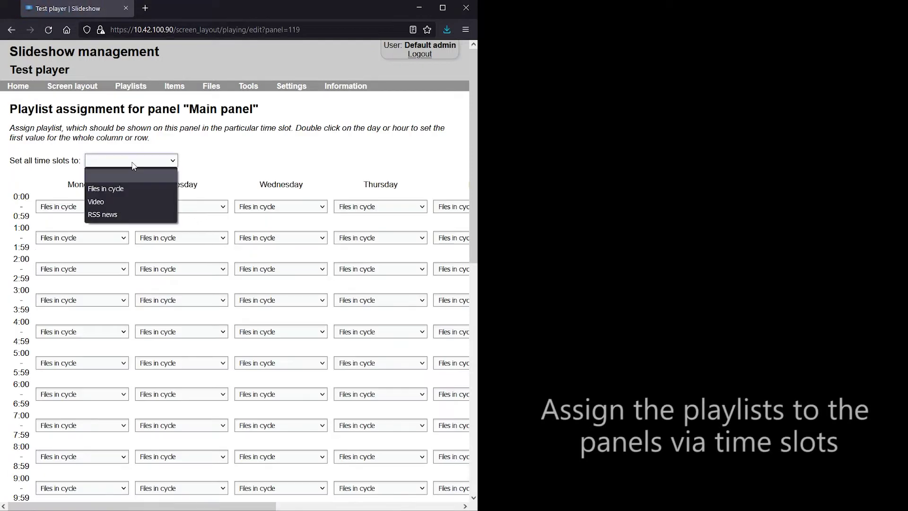
click(120, 203)
scroll(107, 270, down, 3)
scroll(108, 269, down, 7)
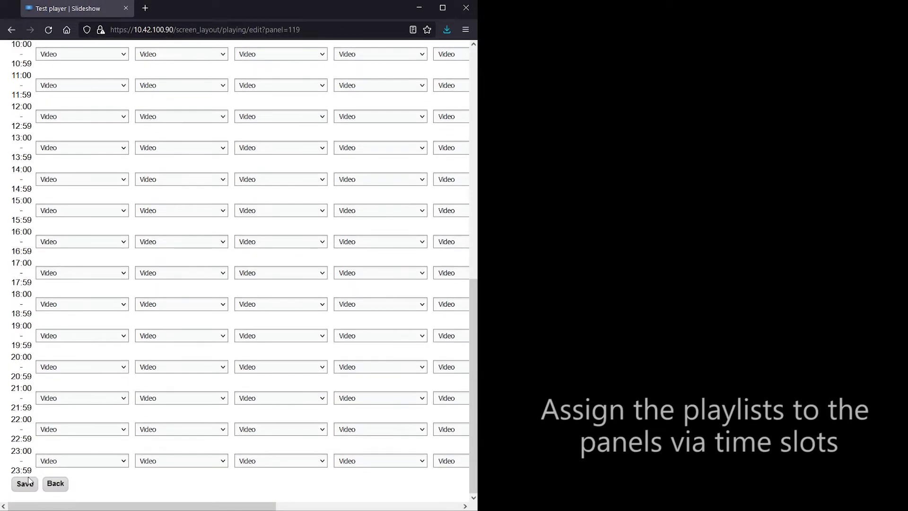
click(28, 482)
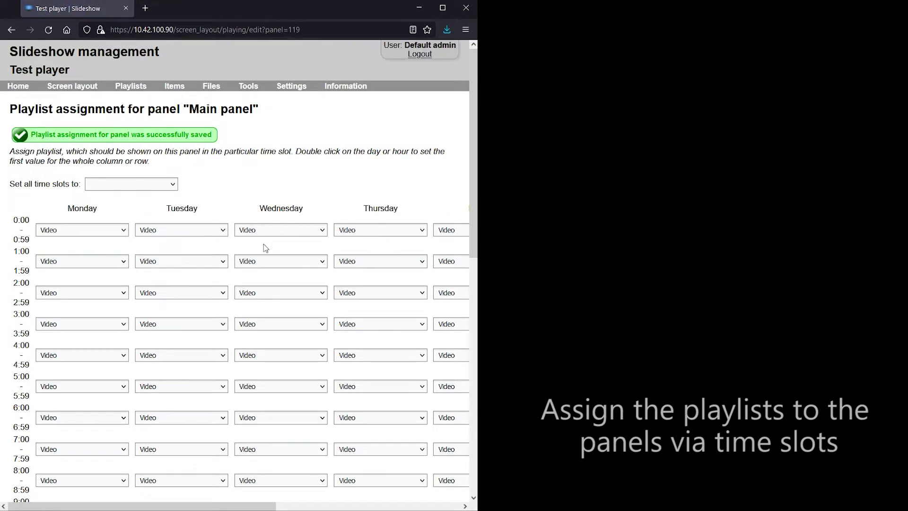
scroll(61, 489, down, 10)
click(57, 483)
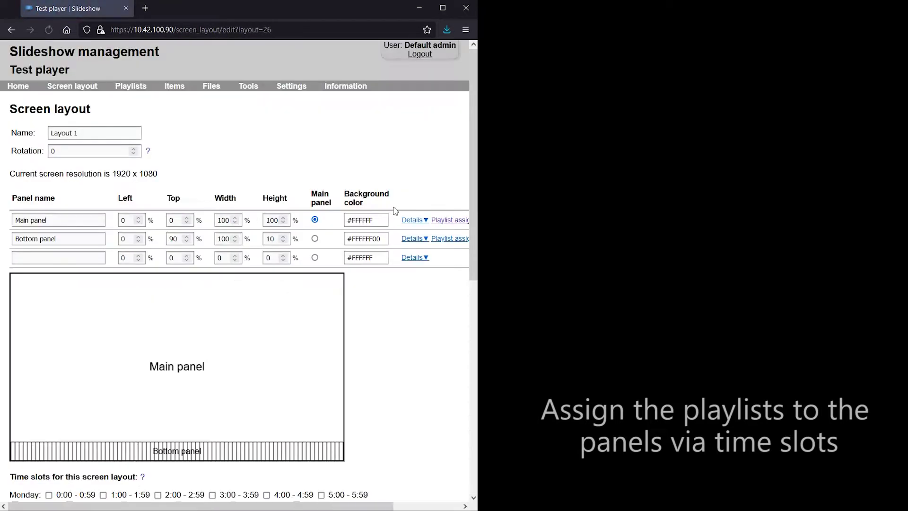
Assign the RSS news playlist to every Bottom panel time slot and save.
click(442, 238)
click(116, 167)
click(103, 214)
scroll(119, 275, down, 10)
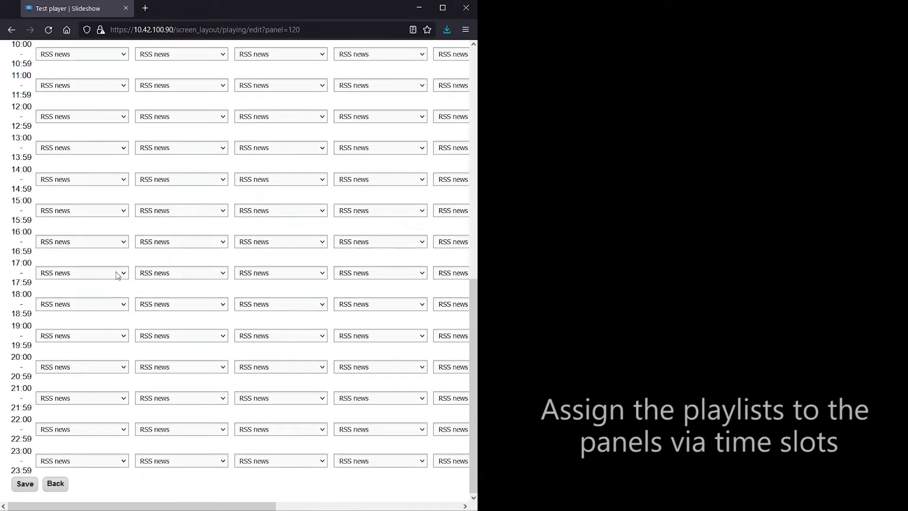
click(24, 483)
scroll(113, 399, down, 1)
scroll(114, 399, down, 10)
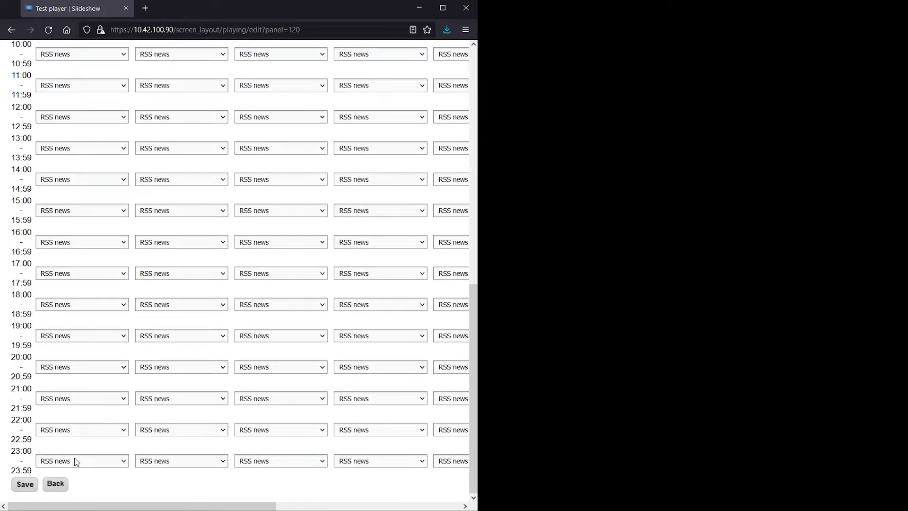
Save Layout 1 and activate it in the screen layouts list, replacing Single layout.
click(56, 485)
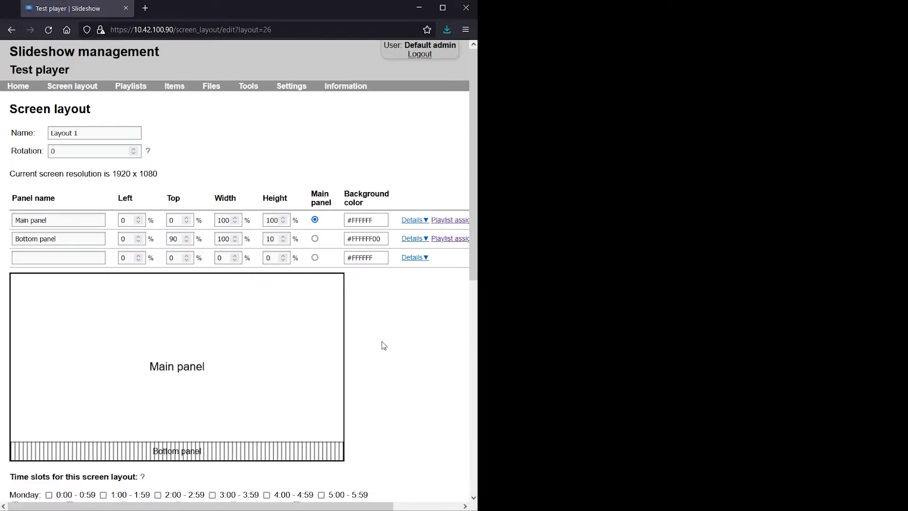
scroll(381, 344, down, 10)
click(26, 460)
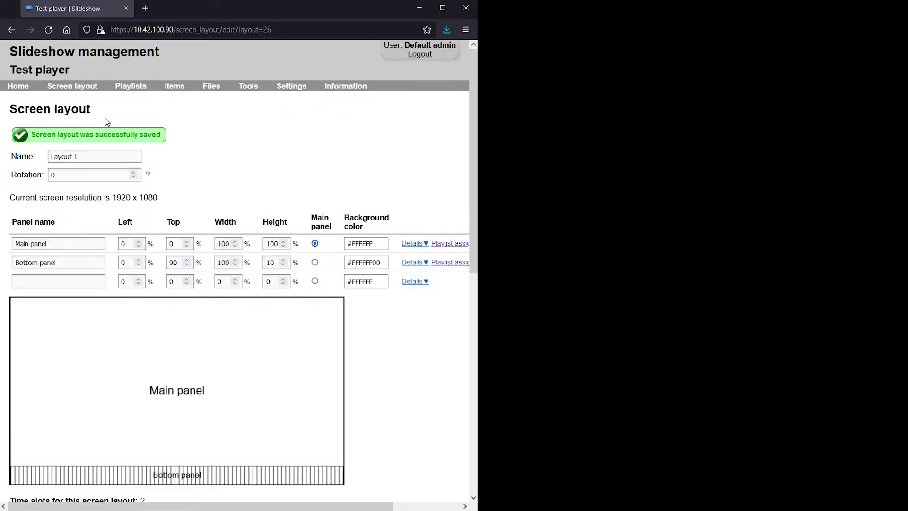
click(86, 89)
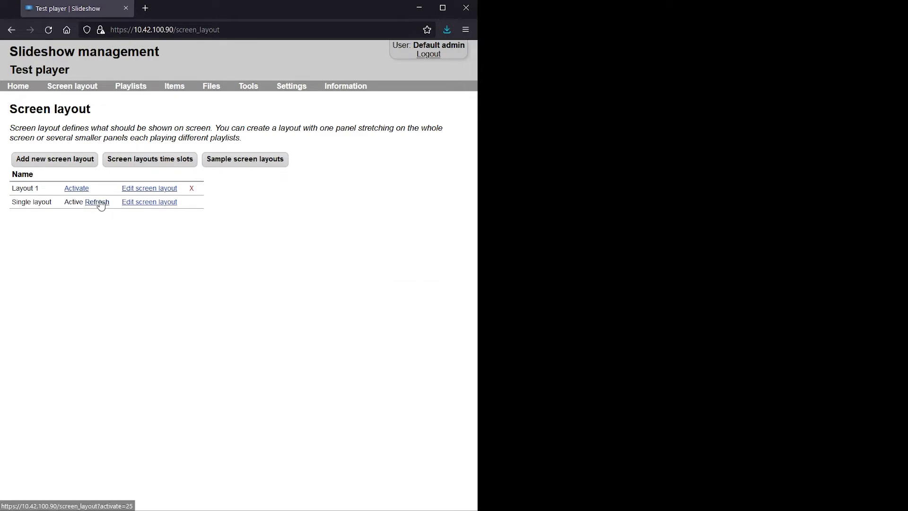
click(81, 188)
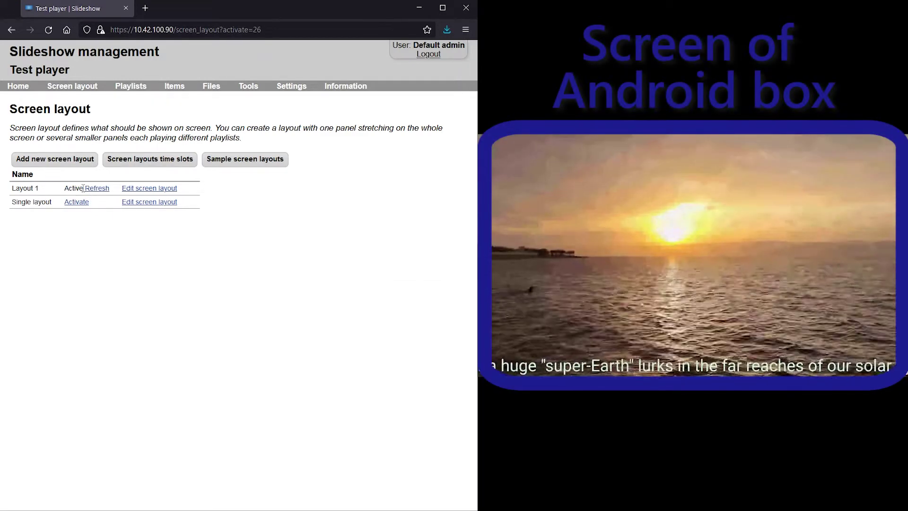
Give the Layout 1 Bottom panel a semi-transparent blue background and save.
click(160, 189)
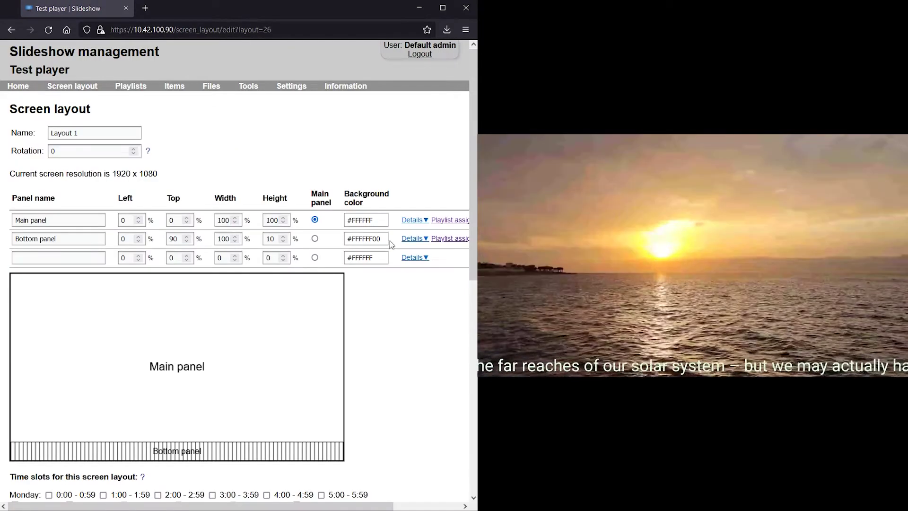
click(382, 239)
click(427, 275)
drag(439, 273, 422, 249)
click(399, 385)
scroll(399, 385, down, 7)
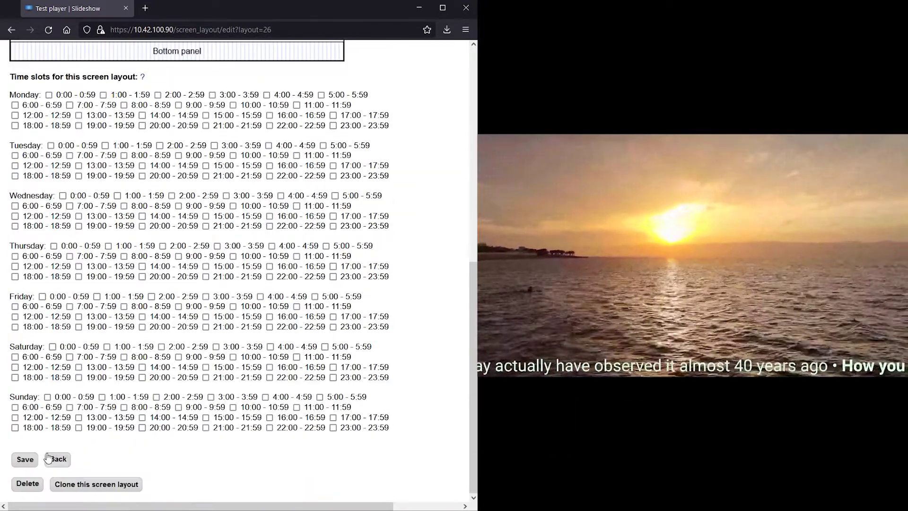
click(28, 458)
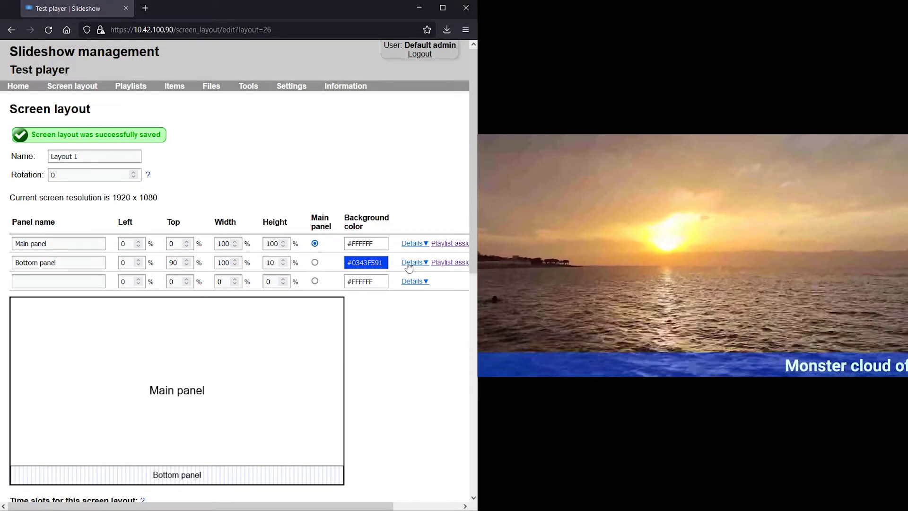
Set the Bottom panel background back to fully transparent #0340F700 and save.
click(380, 263)
drag(437, 286, 435, 385)
click(286, 408)
scroll(286, 408, down, 8)
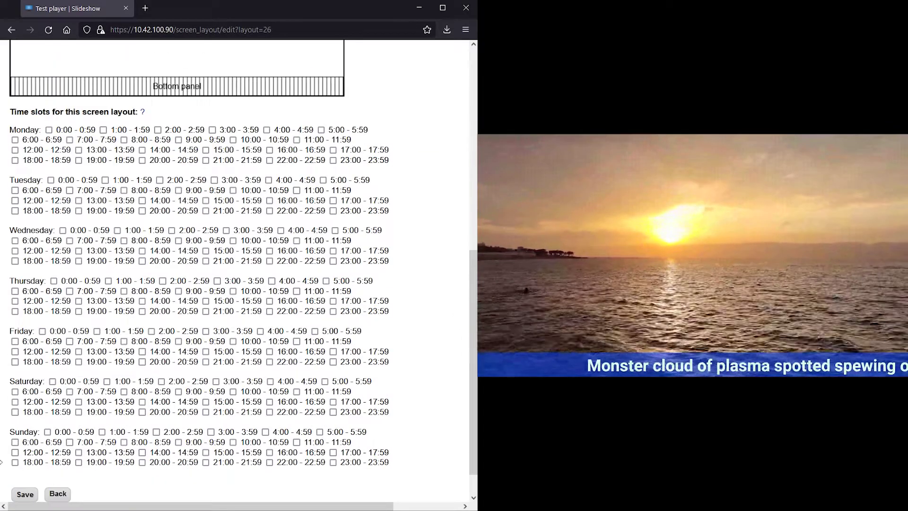
click(40, 494)
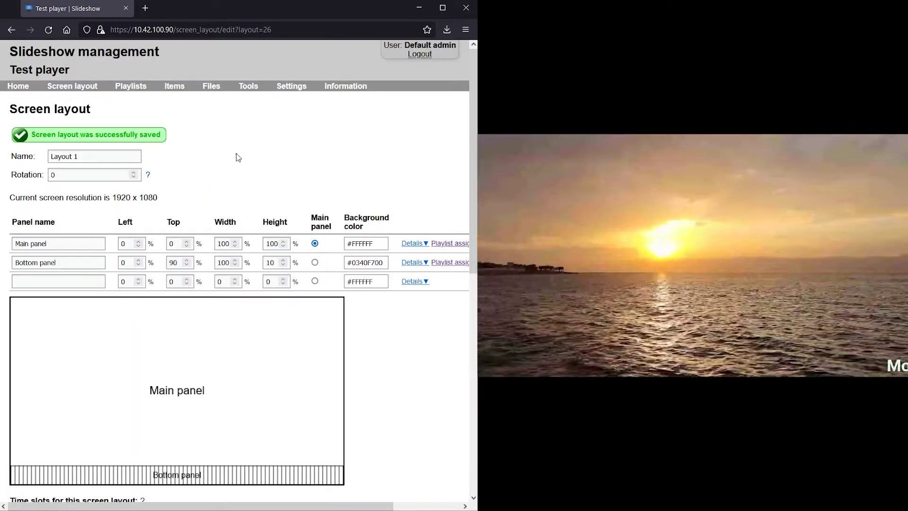
Change the RSS news text colour to semi-transparent green #009E255E and refresh Layout 1.
click(182, 92)
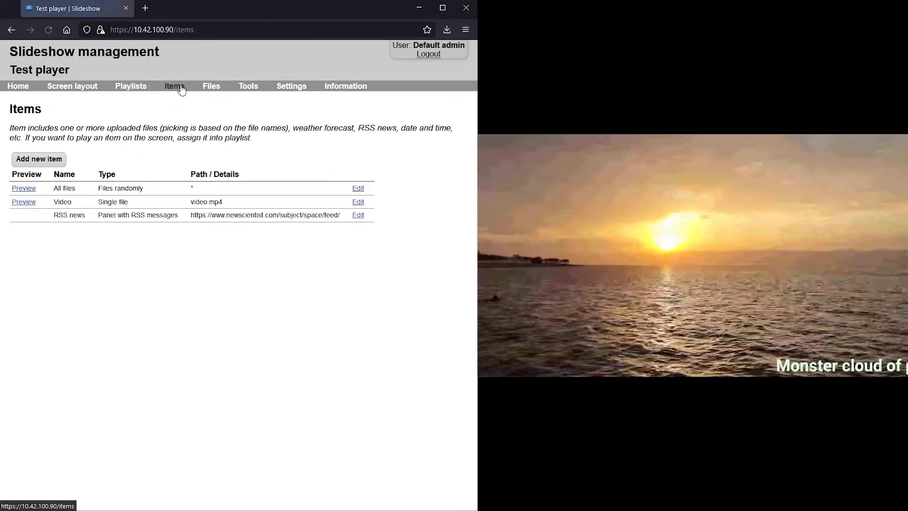
click(358, 215)
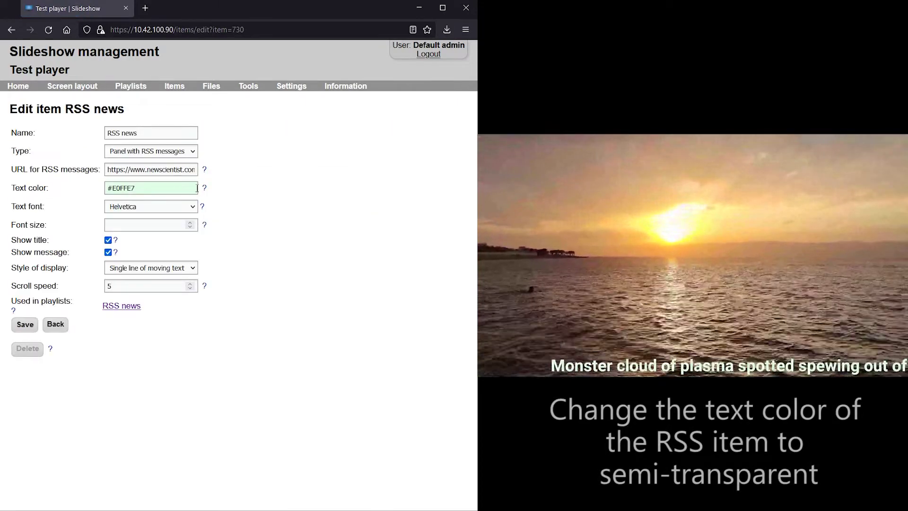
click(190, 188)
drag(175, 246, 200, 242)
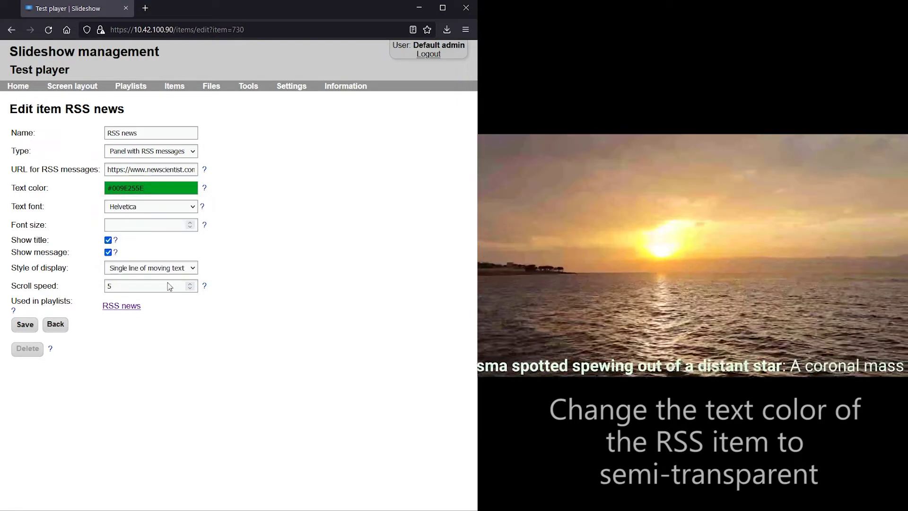
click(25, 324)
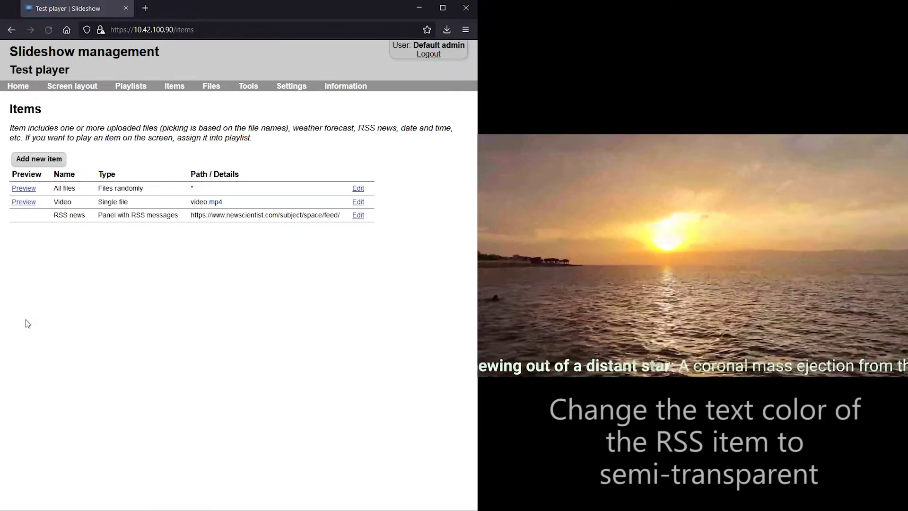
click(92, 87)
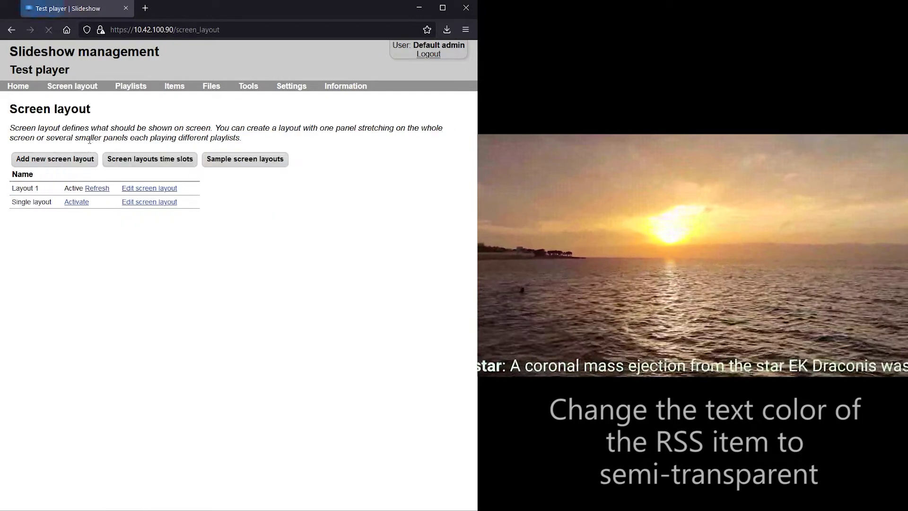
click(97, 189)
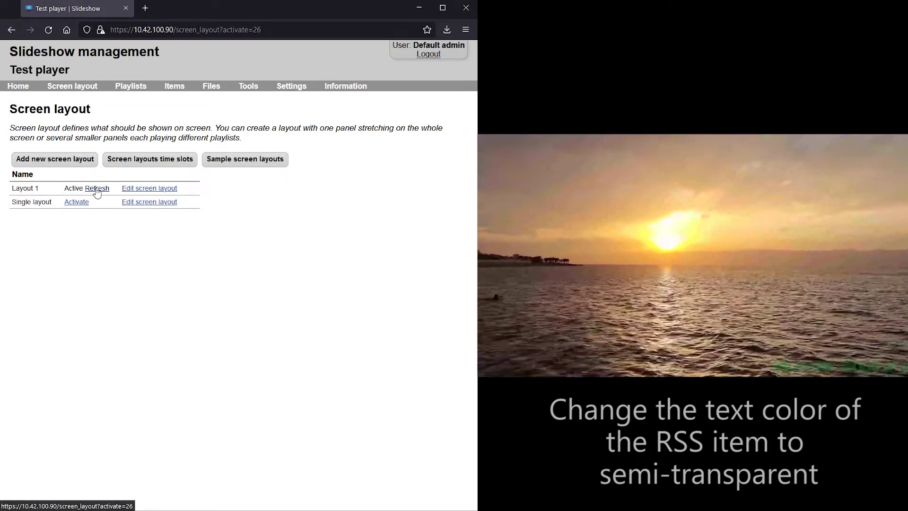
Change the RSS news text colour to light green #B5FFC9C9 and refresh Layout 1.
click(180, 90)
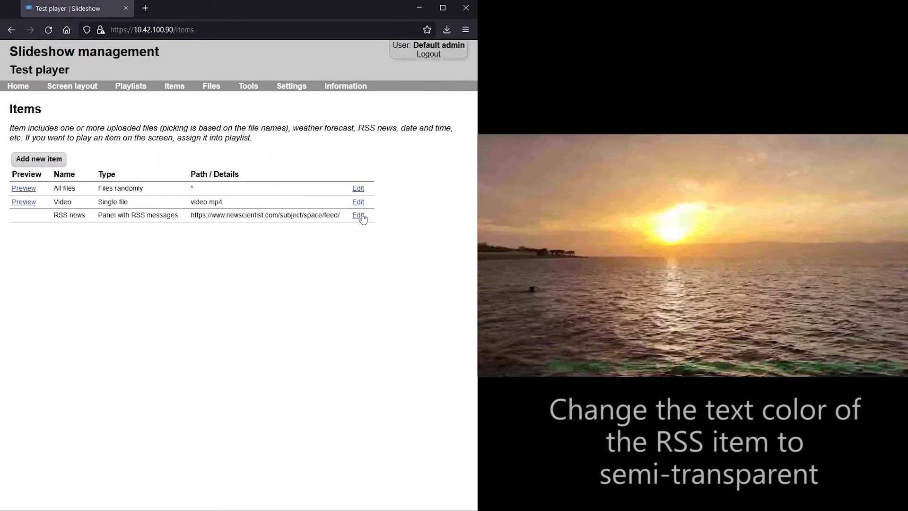
click(360, 216)
click(179, 188)
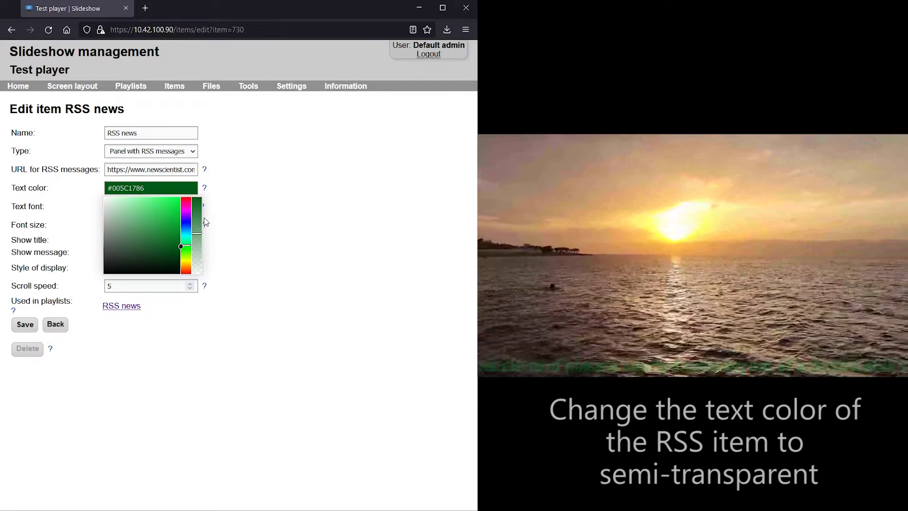
drag(201, 217, 196, 214)
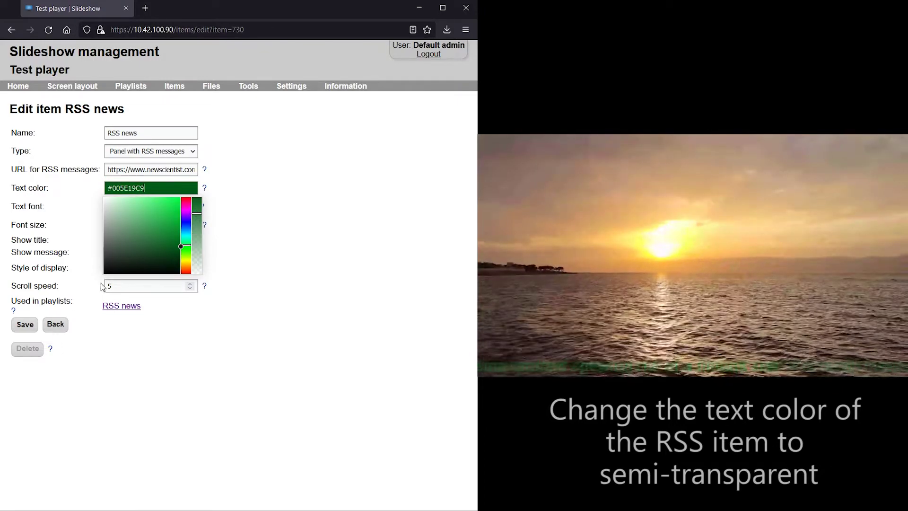
drag(126, 223, 127, 199)
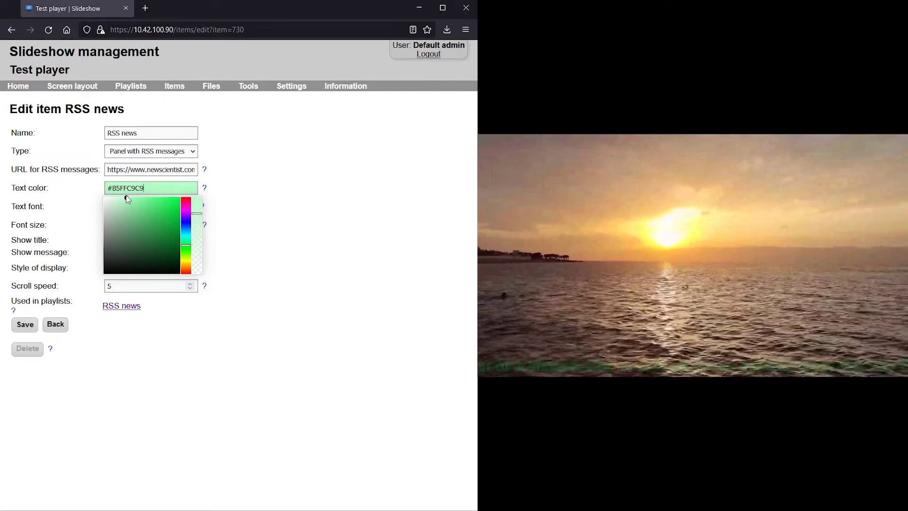
click(25, 324)
click(83, 89)
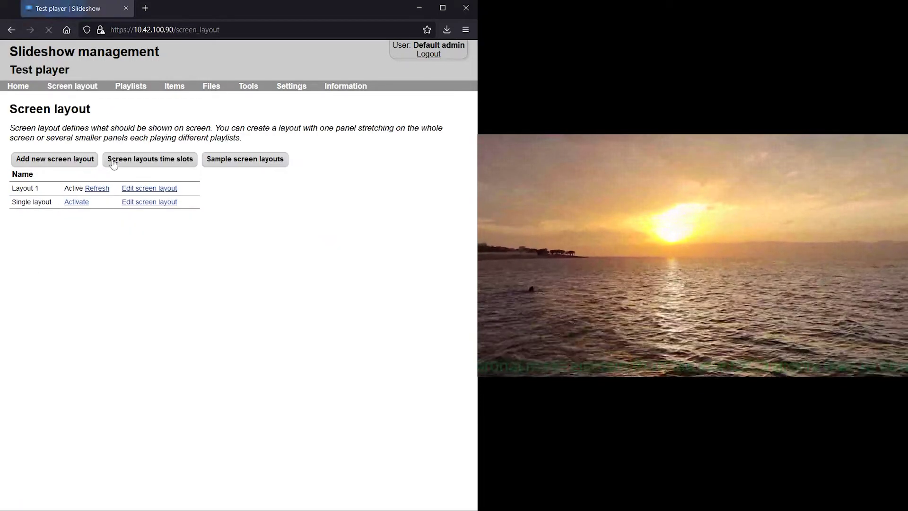
click(93, 191)
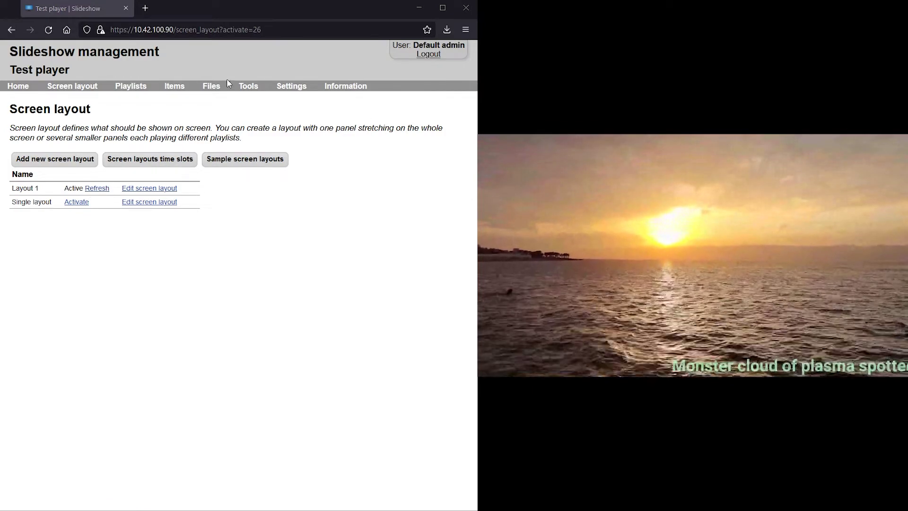
Create a new HTML file named test.html in the slideshow folder.
click(218, 96)
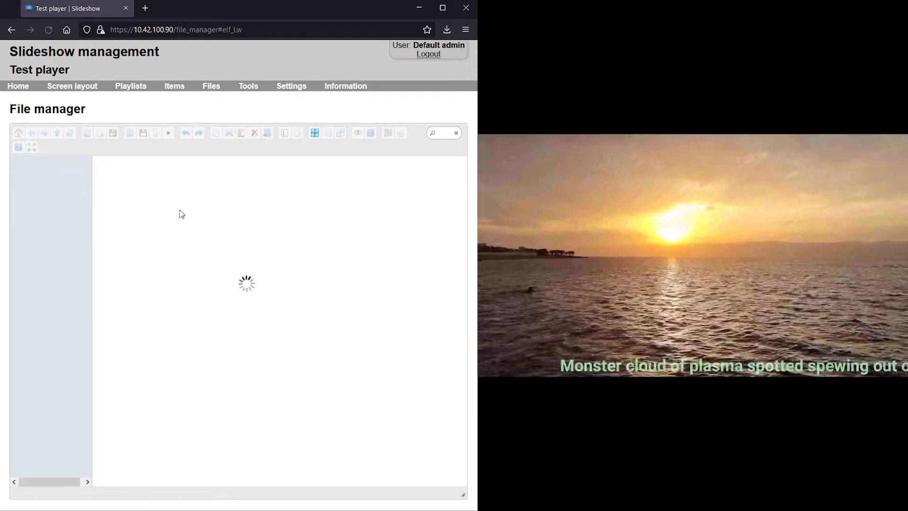
right_click(160, 232)
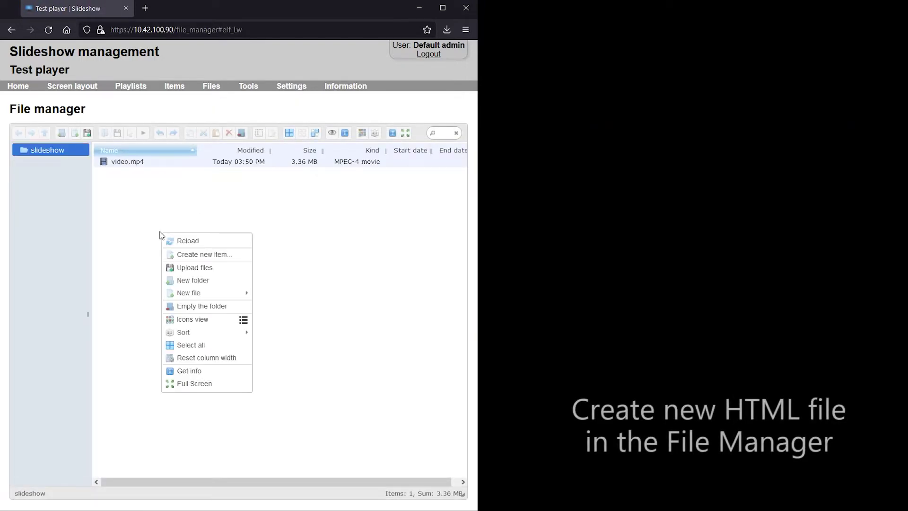
mouse_move(205, 292)
click(285, 309)
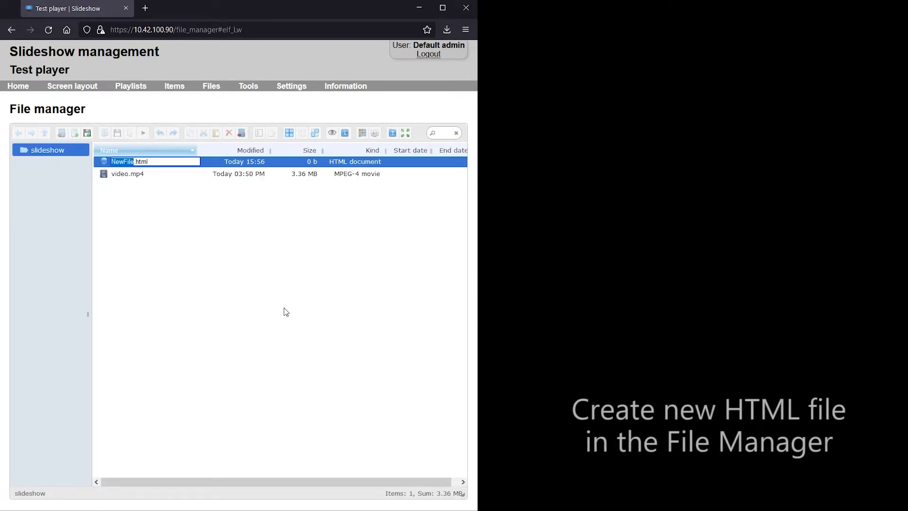
text(test)
key(Return)
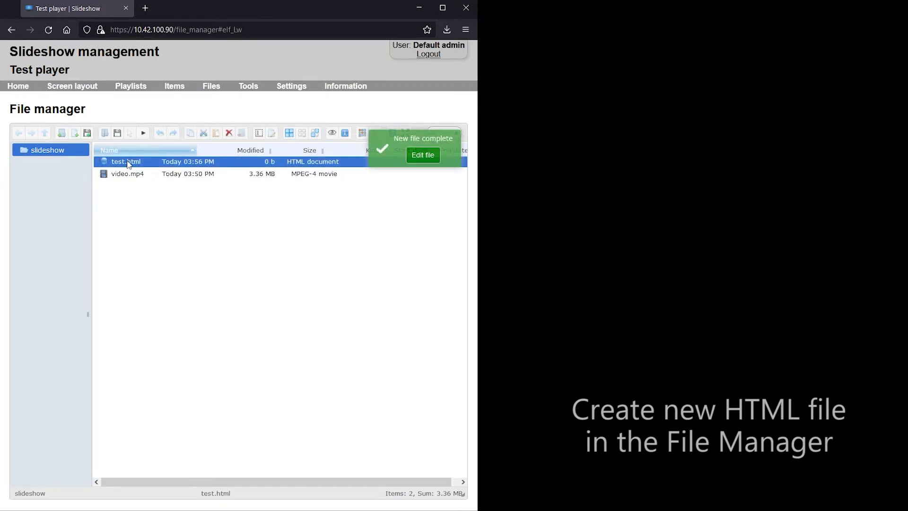
Open test.html in the CKEditor rich-text editor.
right_click(128, 163)
mouse_move(182, 326)
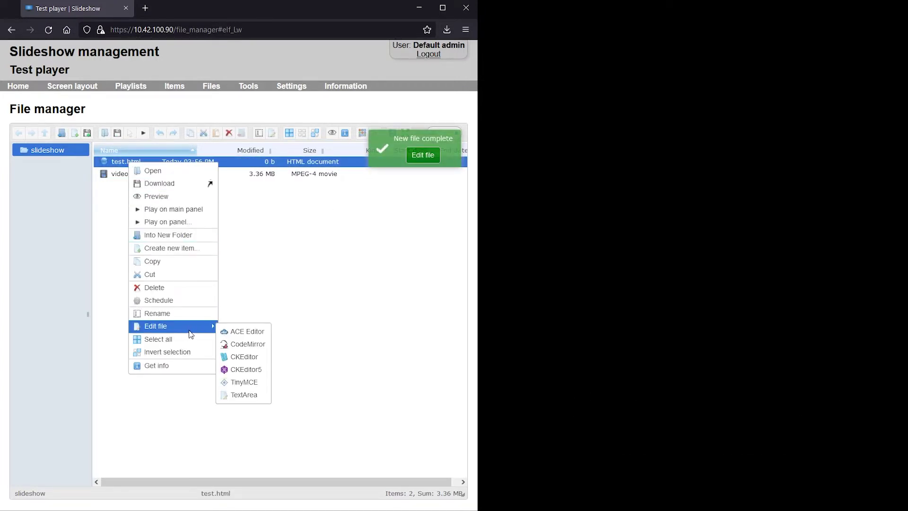
click(244, 357)
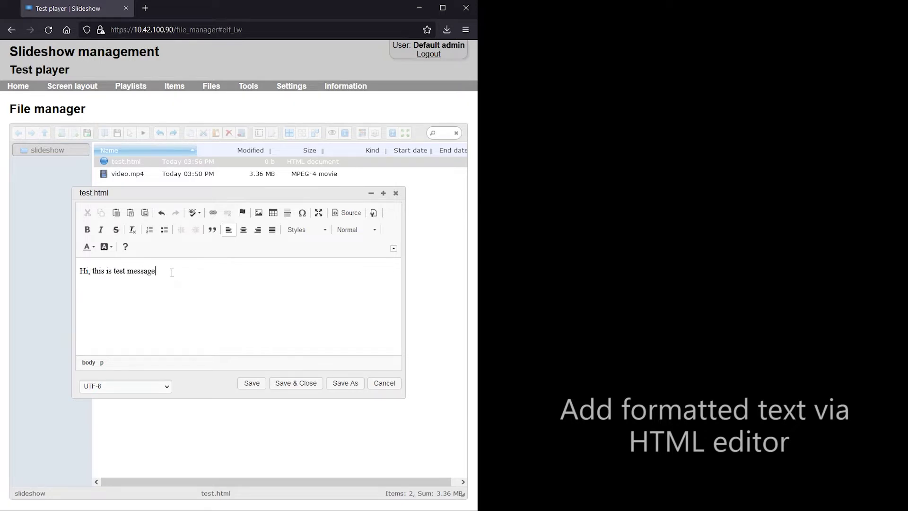
Make the message bold, italicise 'test', colour 'this' green and give 'message' a yellow background.
drag(159, 269, 75, 269)
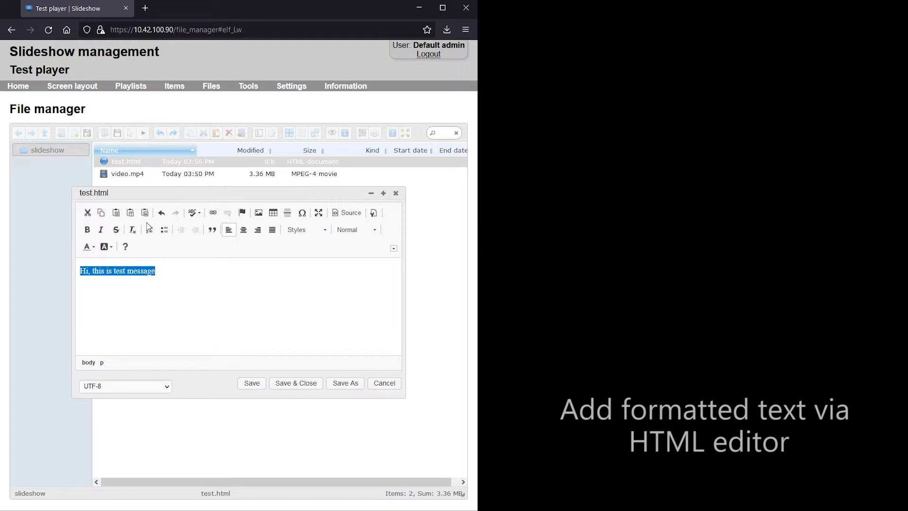
click(87, 230)
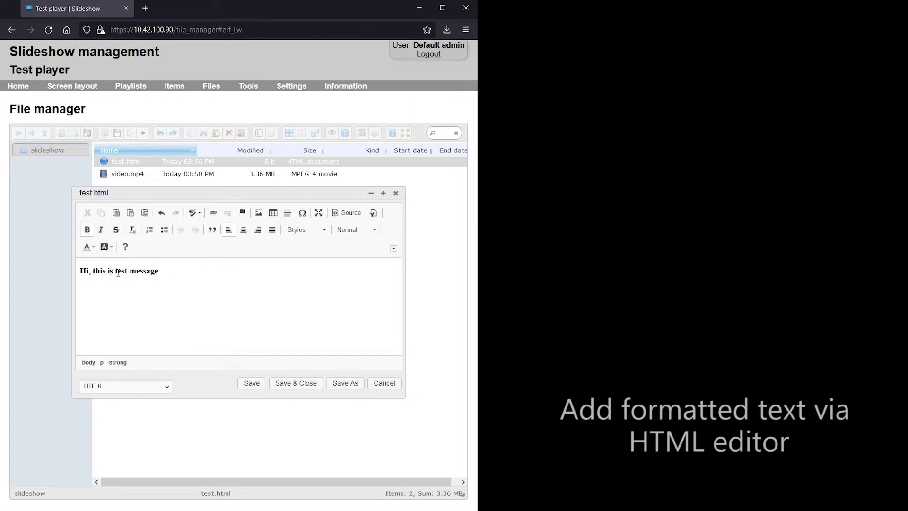
double_click(122, 271)
click(101, 231)
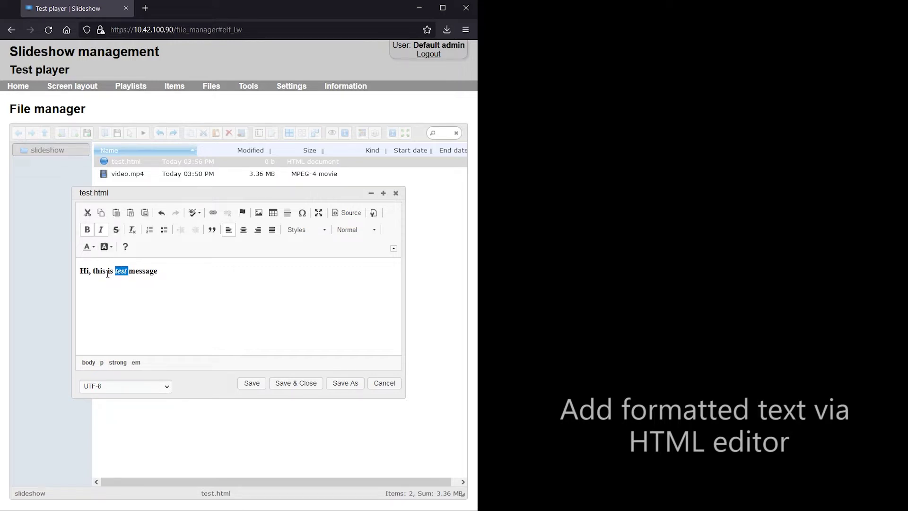
double_click(100, 271)
click(87, 246)
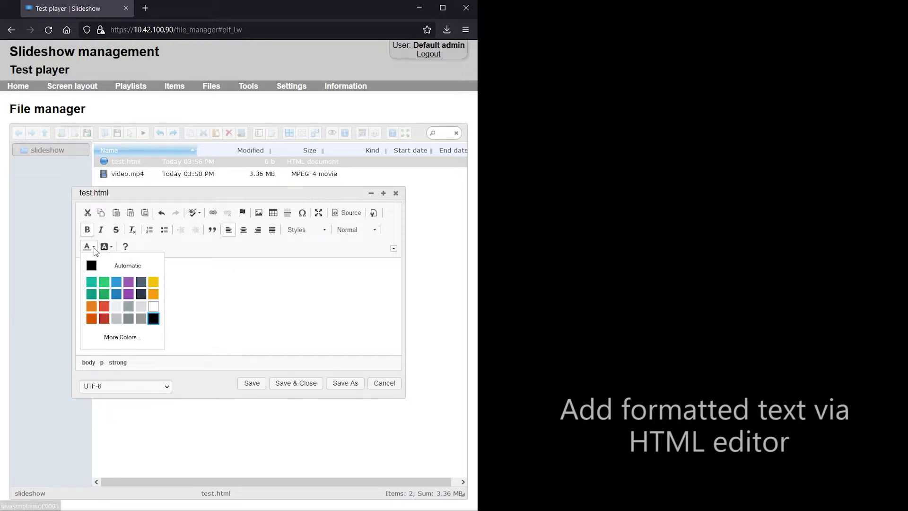
click(105, 295)
click(131, 294)
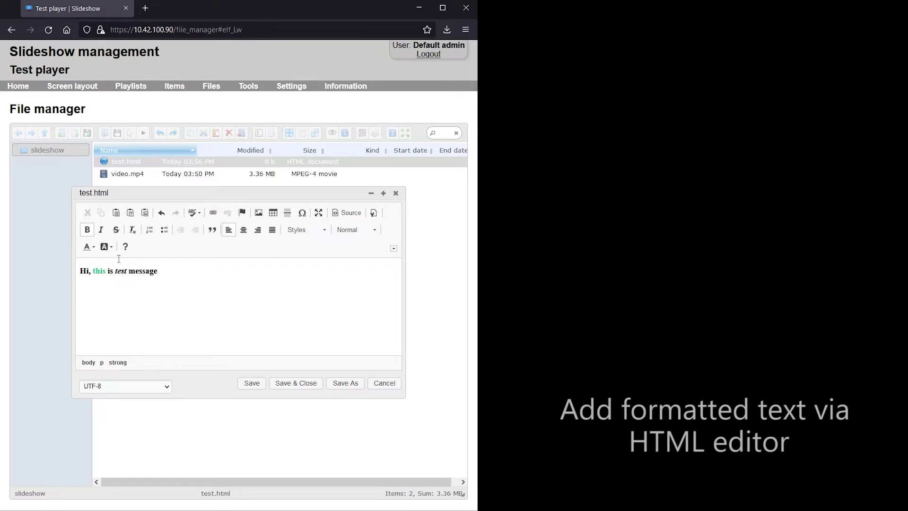
double_click(143, 271)
click(105, 247)
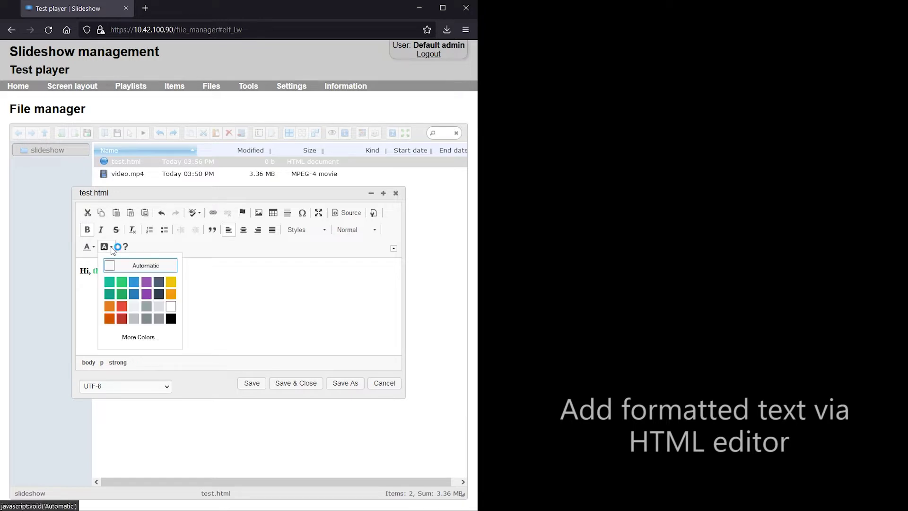
click(171, 291)
Turn the message line into Heading 1, then save test.html and close the editor.
drag(178, 275, 76, 274)
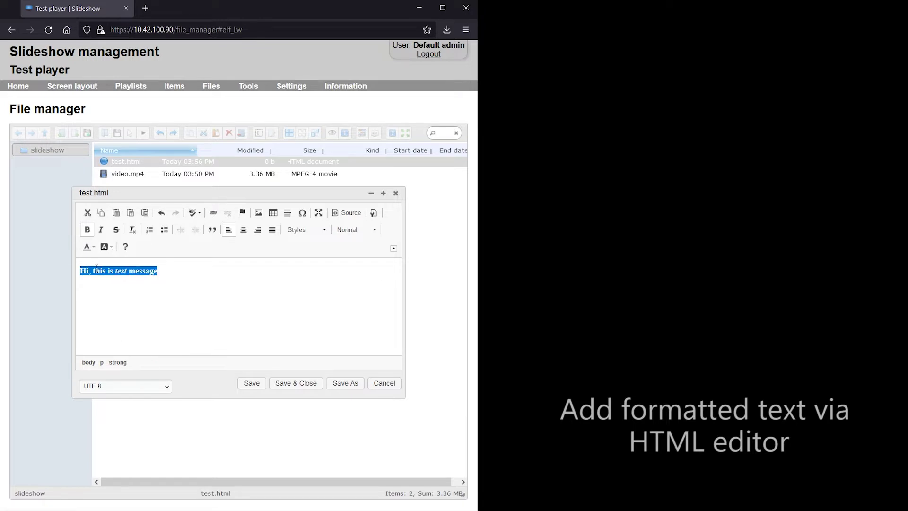
click(361, 230)
click(360, 277)
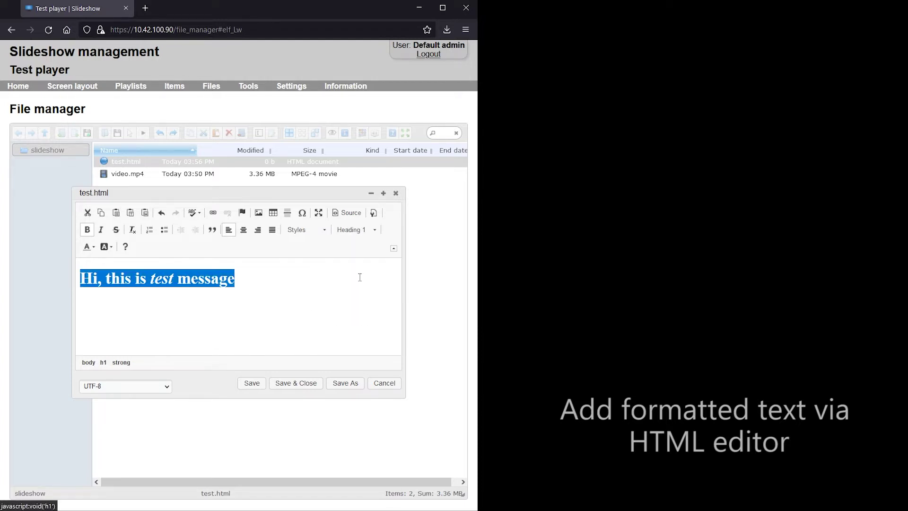
click(249, 299)
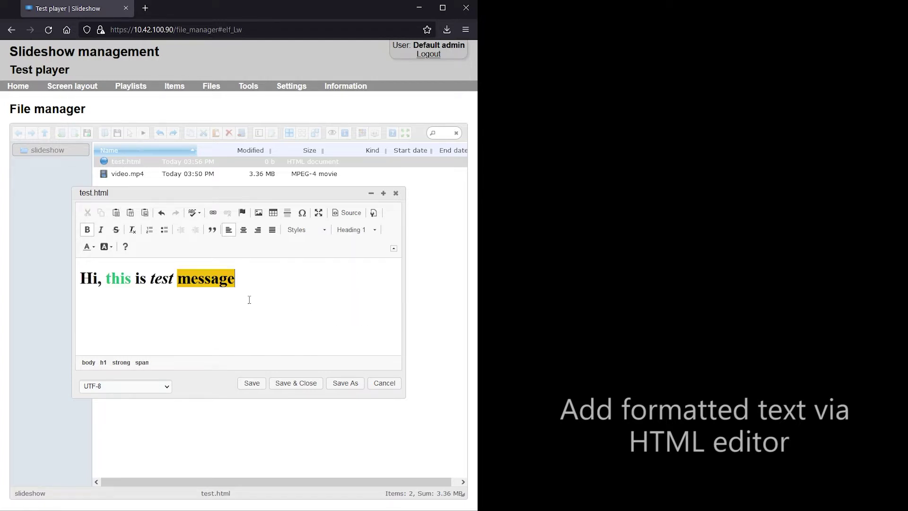
click(251, 385)
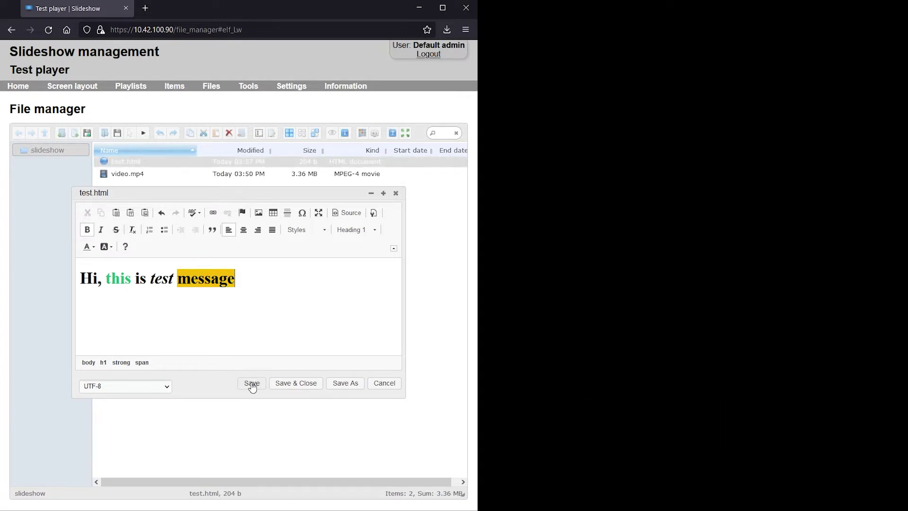
click(296, 383)
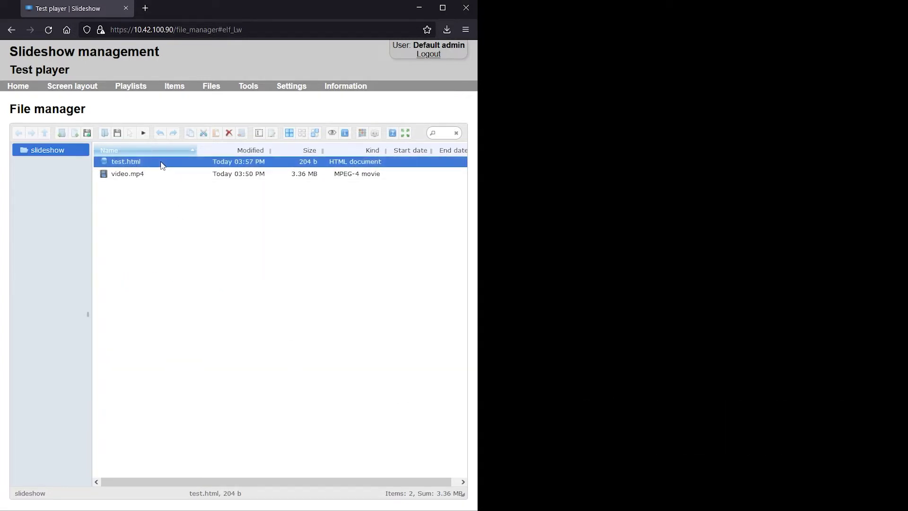
Create a new item named 'HTML file' from test.html.
right_click(163, 166)
click(219, 254)
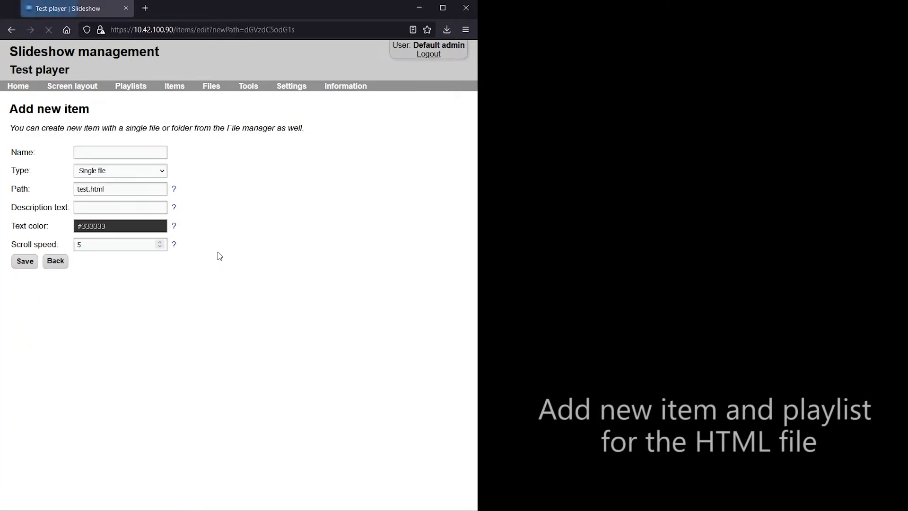
click(149, 152)
text(HTML file)
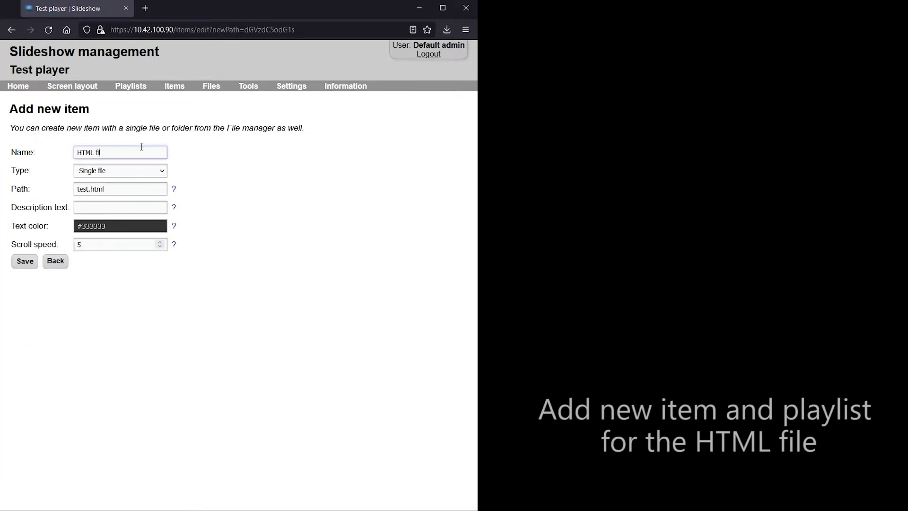
click(23, 261)
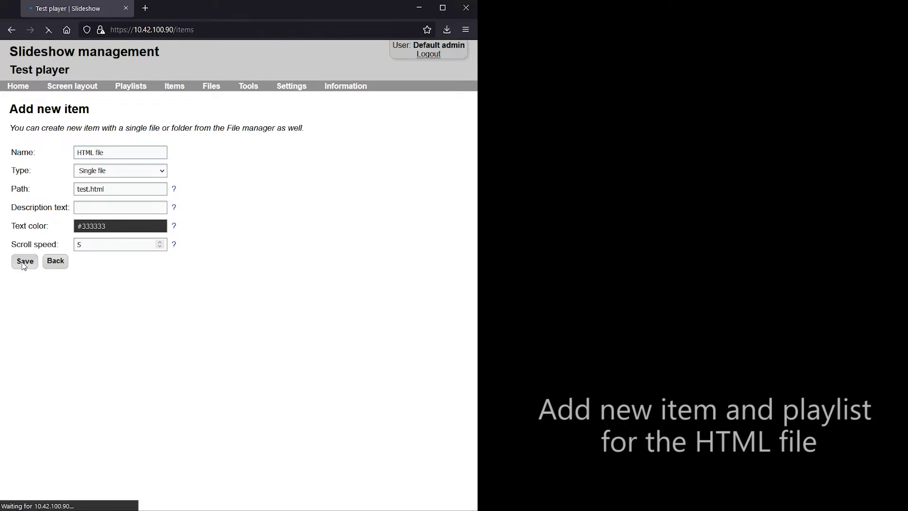
Create an 'HTML file' playlist containing the HTML file item and save it.
click(129, 87)
click(61, 149)
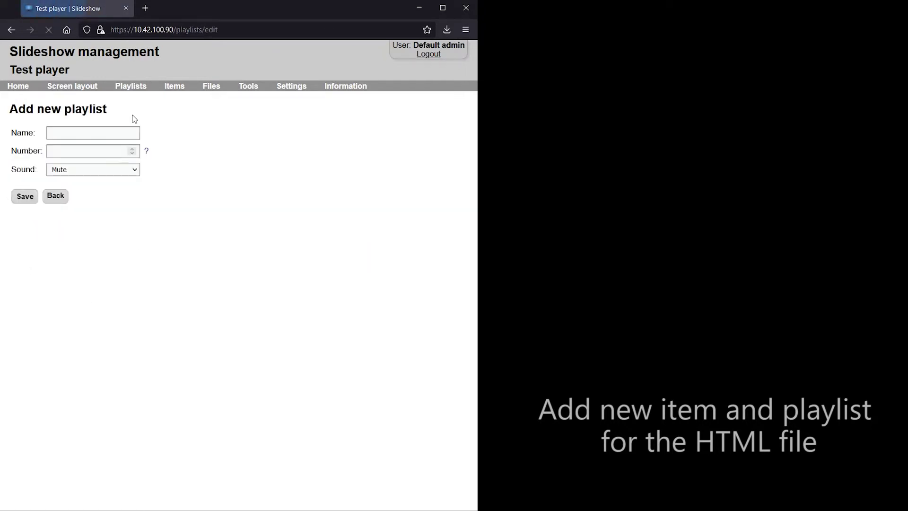
click(117, 133)
text(HTML file)
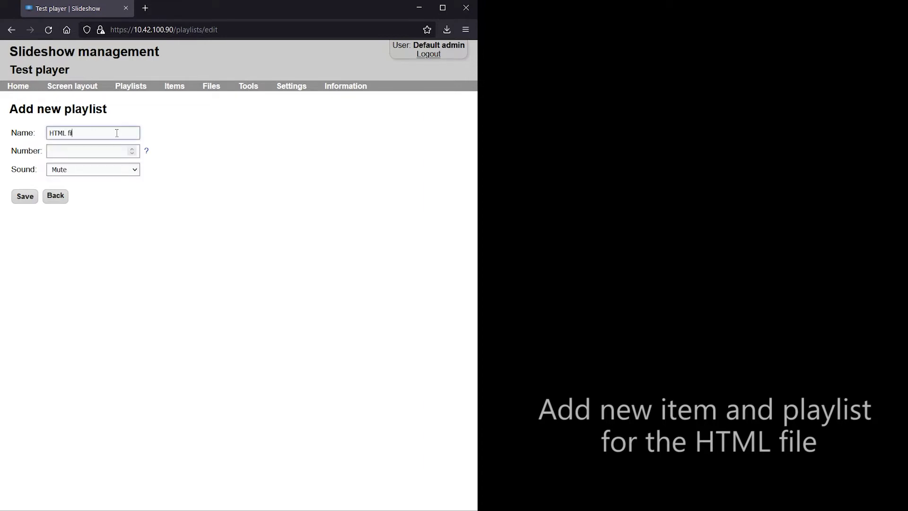
click(25, 196)
click(139, 147)
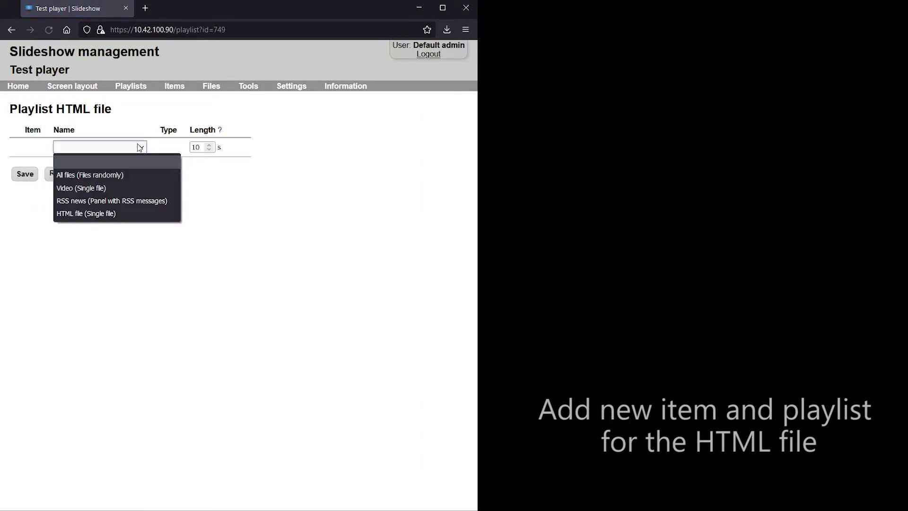
click(101, 213)
click(24, 174)
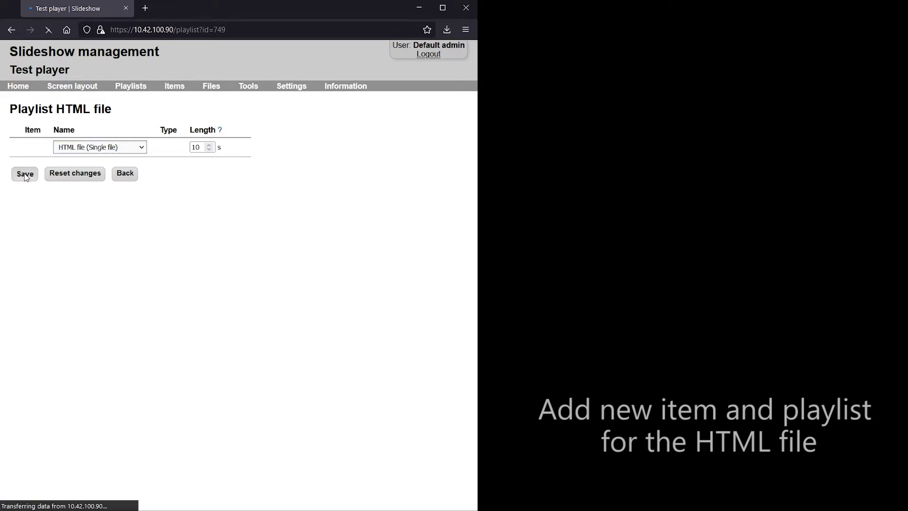
click(88, 86)
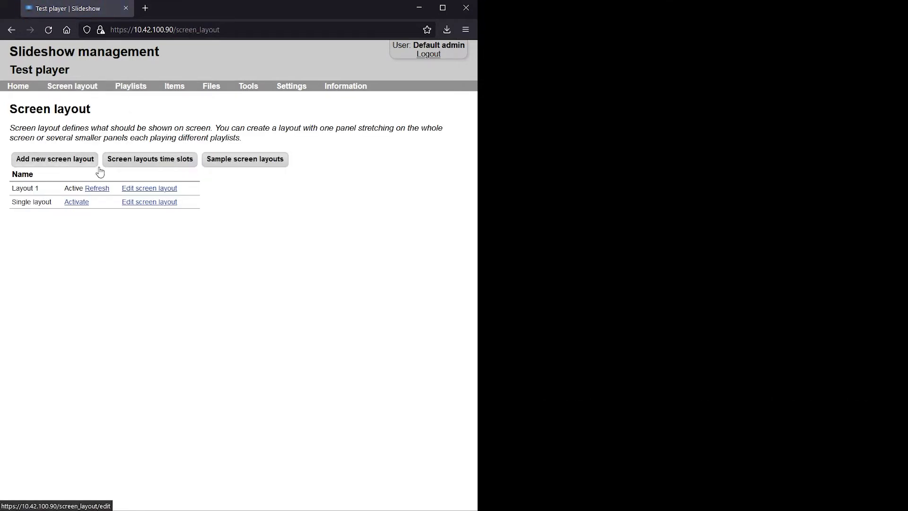
Add a 'Top left panel' to Layout 1 at 5%/5%, 15%×15%, with a fully transparent background.
click(142, 188)
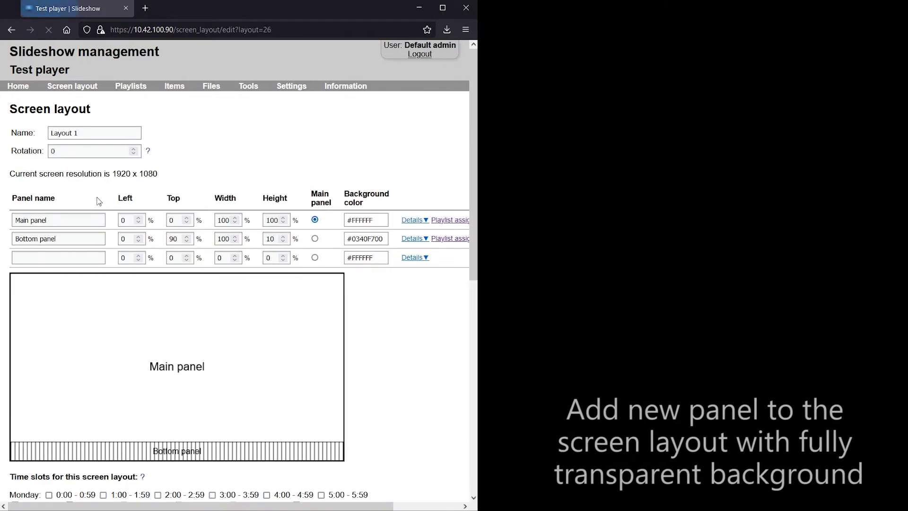
click(70, 257)
text(Top left panel)
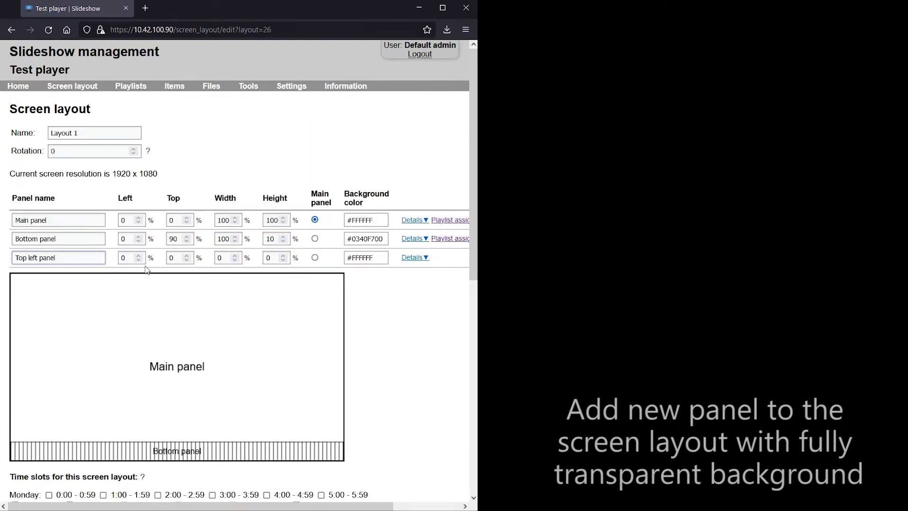
key(Tab)
key(Tab)
key(Tab)
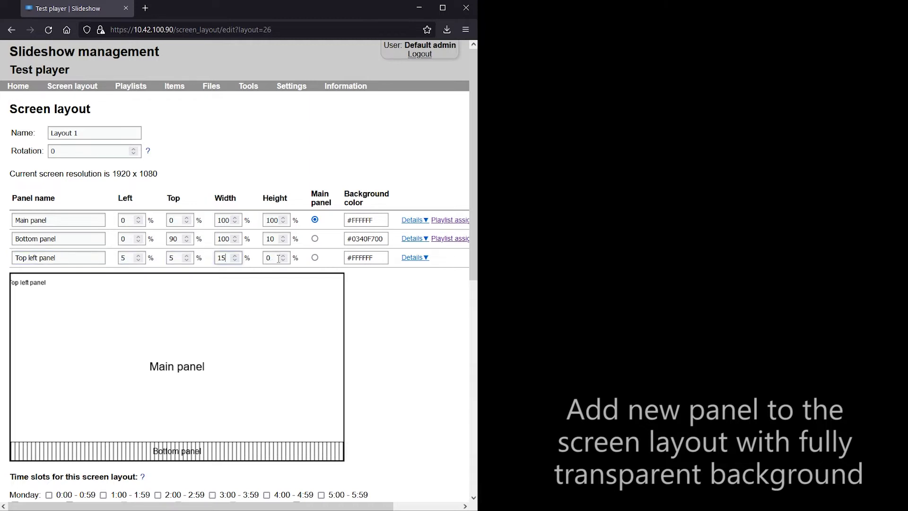
key(Tab)
click(365, 259)
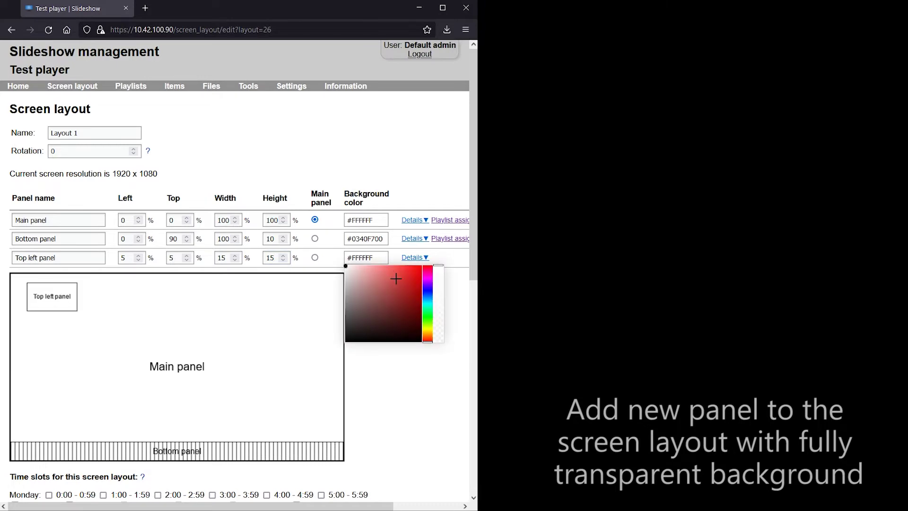
drag(438, 285, 437, 342)
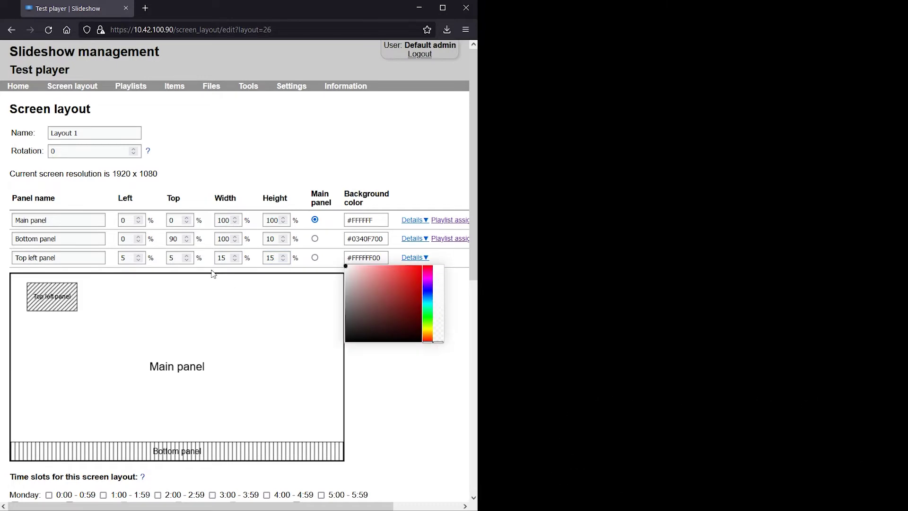
click(417, 401)
scroll(223, 395, down, 8)
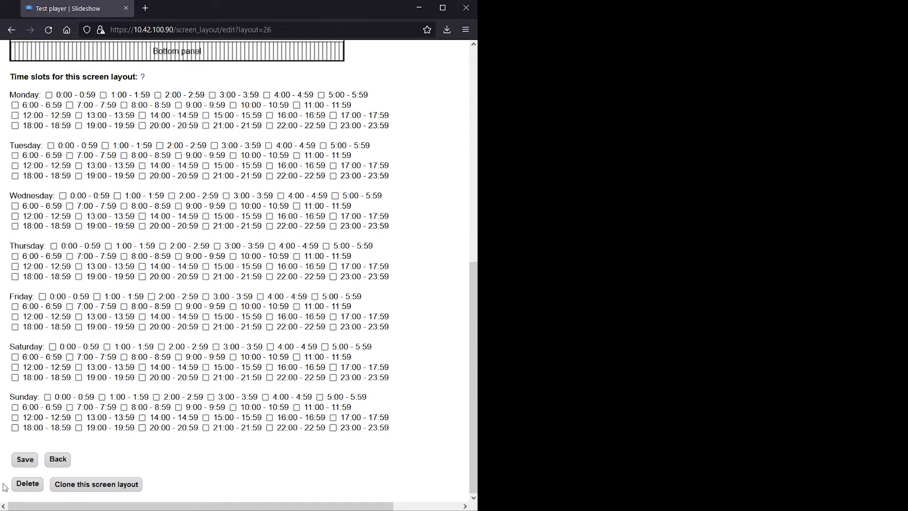
click(26, 462)
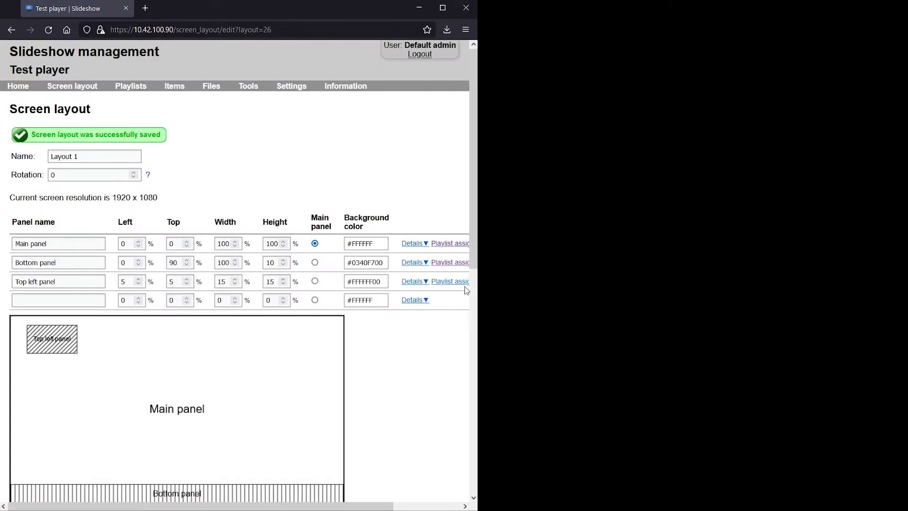
Assign the HTML file playlist to all time slots of the Top left panel.
click(463, 283)
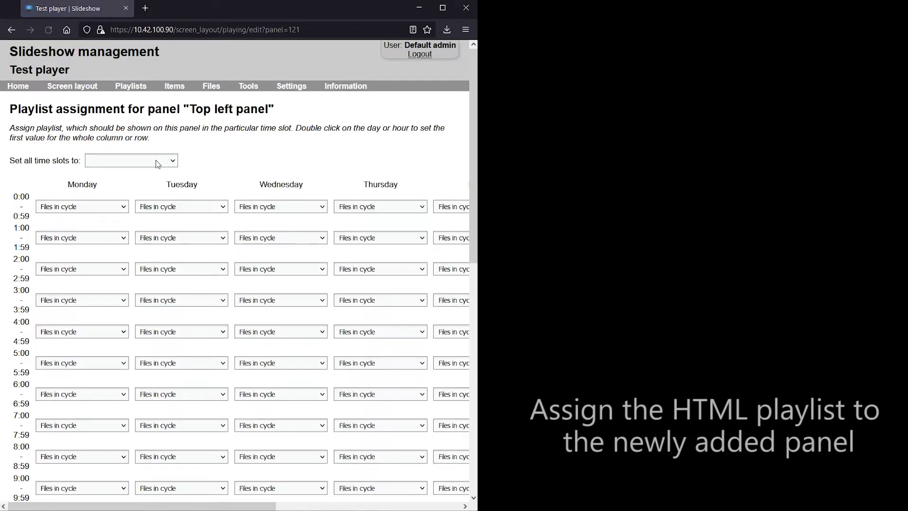
click(156, 163)
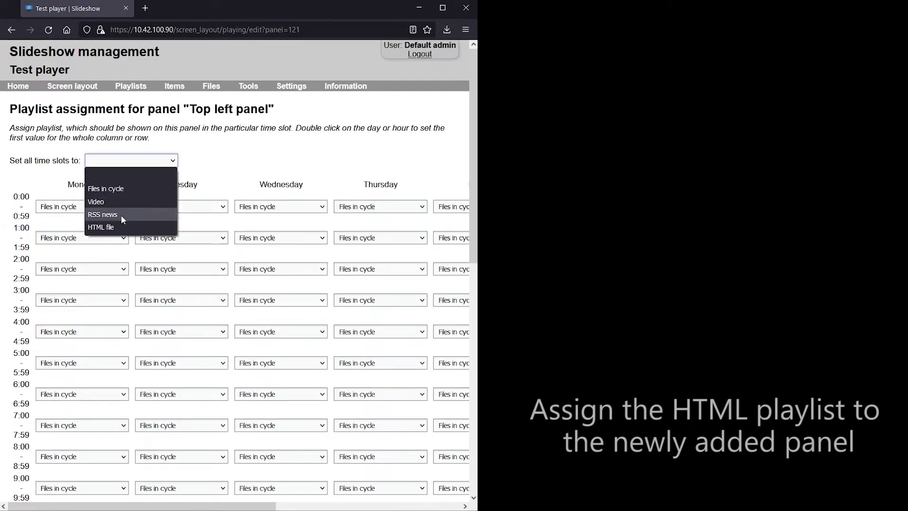
click(110, 224)
scroll(137, 273, down, 10)
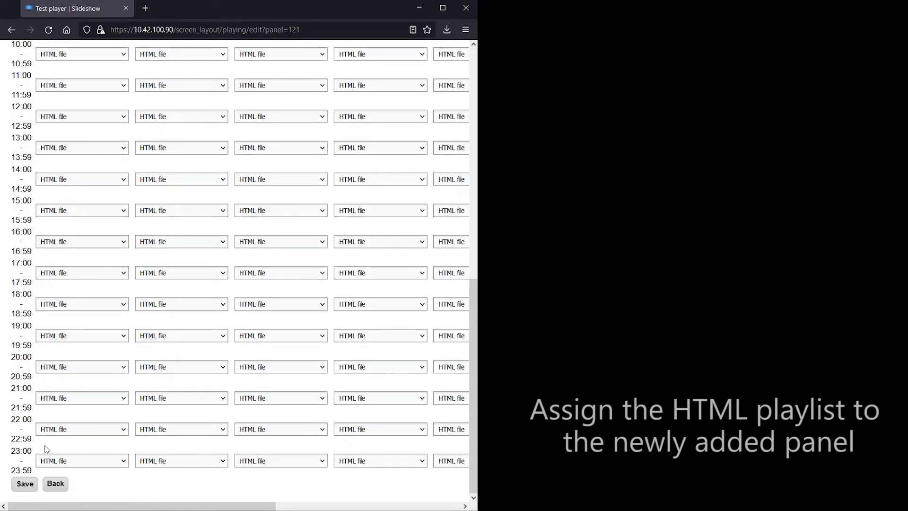
click(25, 484)
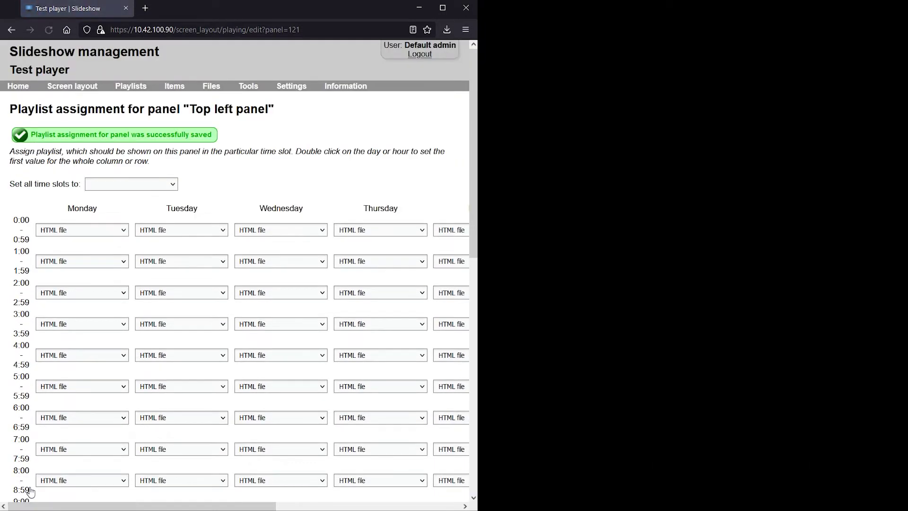
scroll(74, 431, down, 10)
click(55, 484)
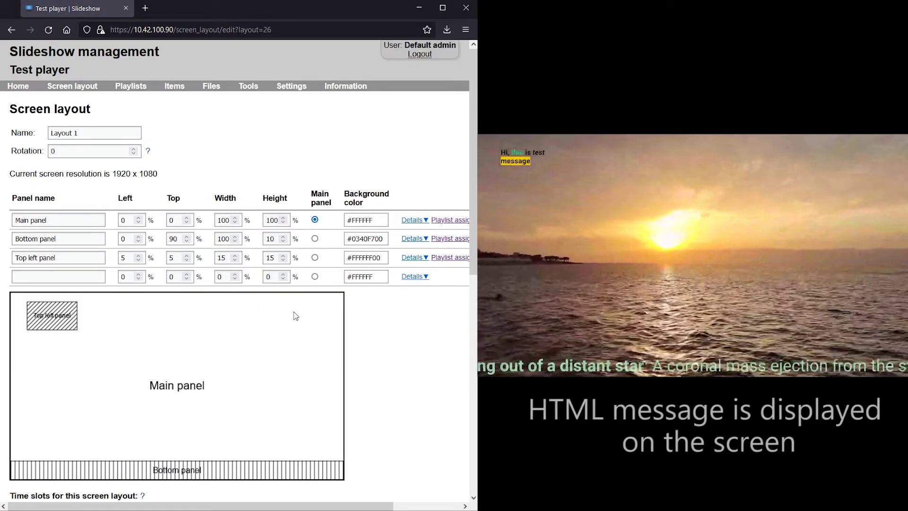
Resize the Top left panel to 25% width and 25% height and save the layout.
double_click(220, 259)
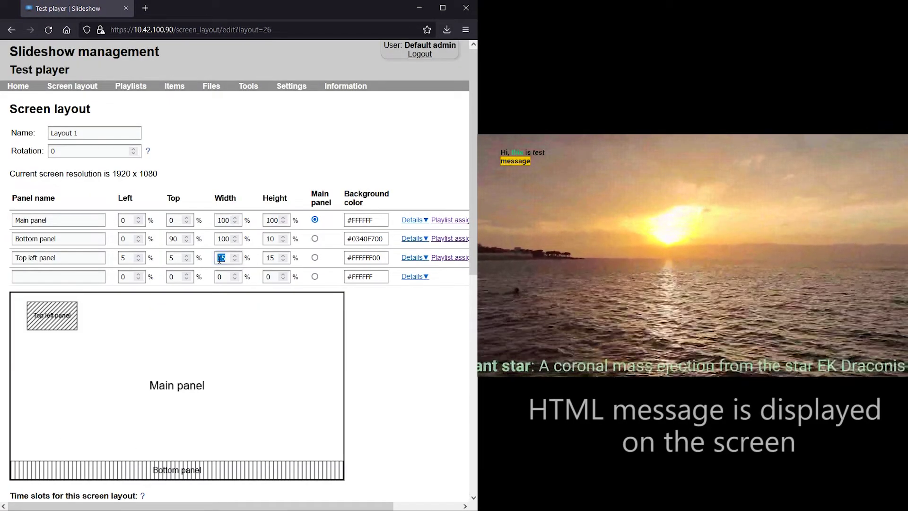
double_click(271, 260)
text(25)
scroll(86, 428, down, 9)
click(25, 459)
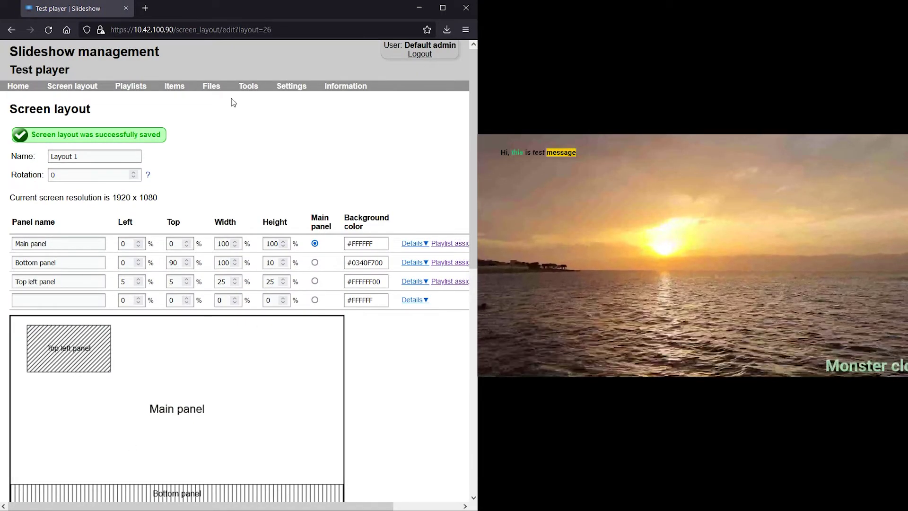
click(213, 97)
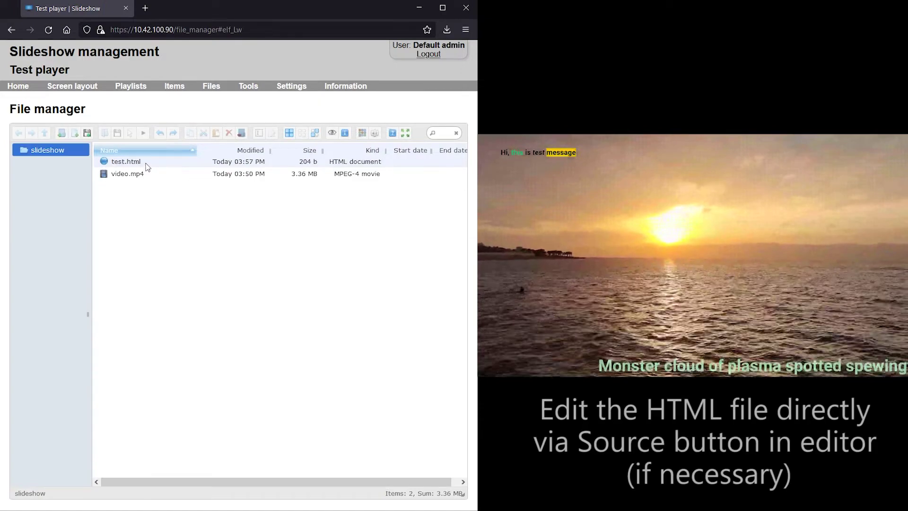
Change the test.html heading font size from 50px to 100px in the HTML source and save.
right_click(137, 163)
mouse_move(191, 326)
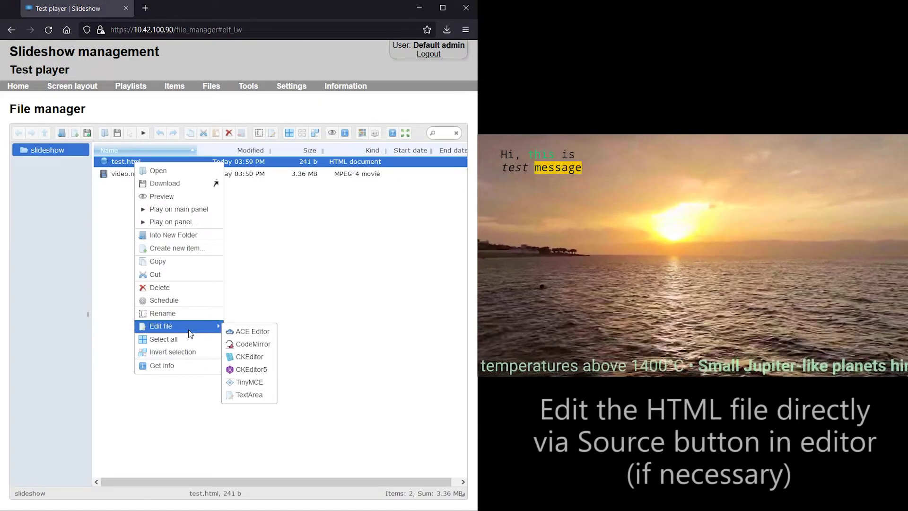
click(250, 357)
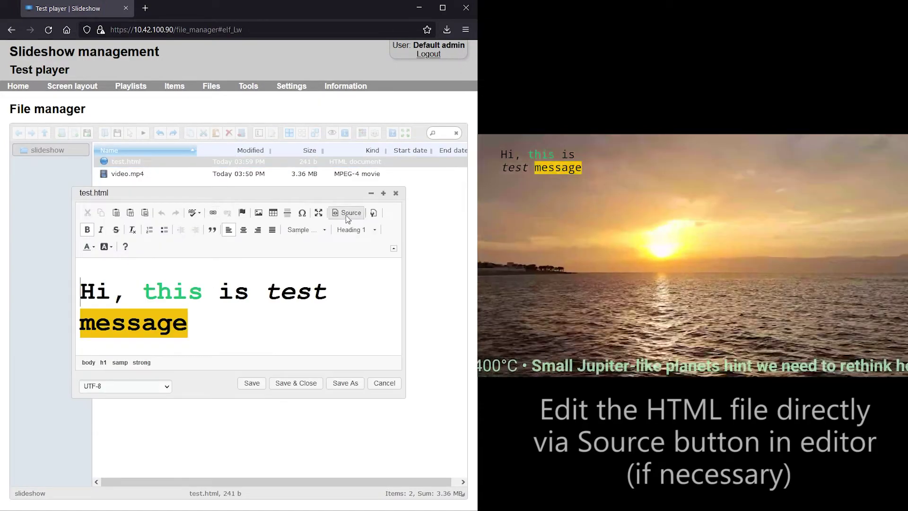
click(348, 212)
click(164, 298)
key(BackSpace)
text(10)
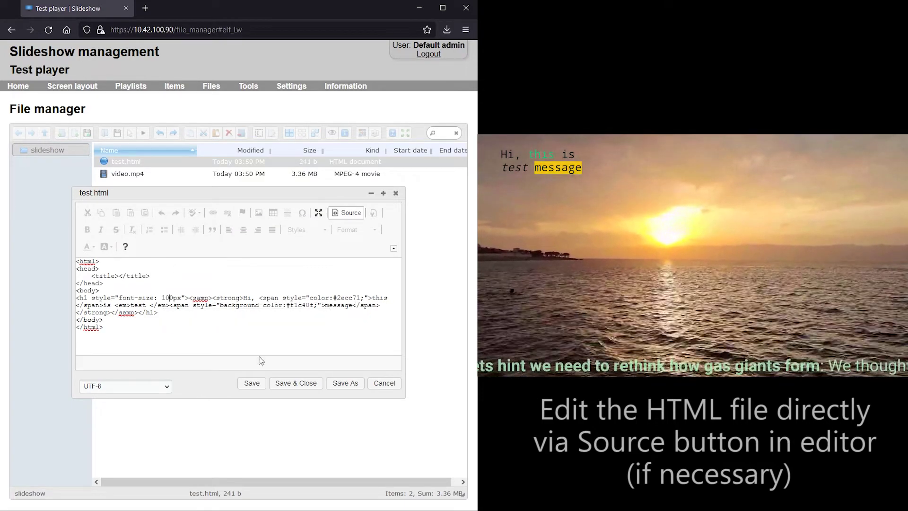
click(295, 384)
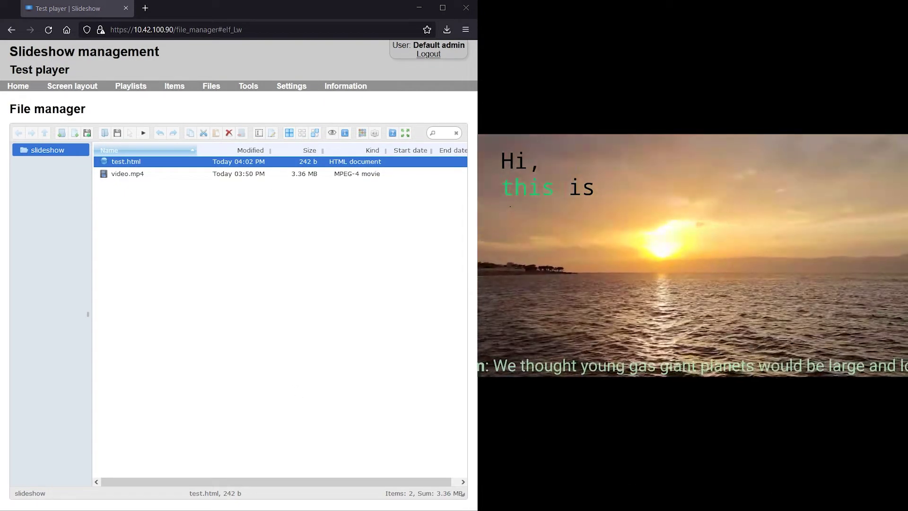
Set Layout 1's Top left panel width to 40% and save the layout.
click(72, 86)
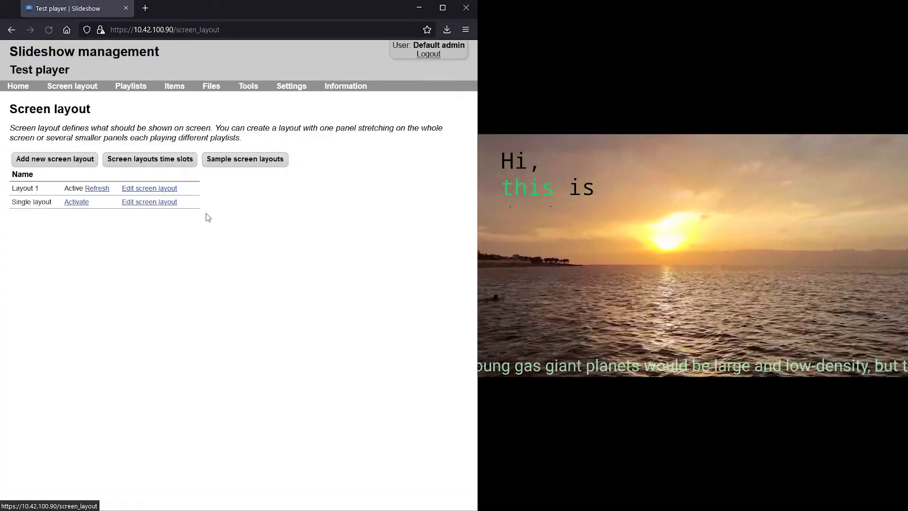
click(163, 188)
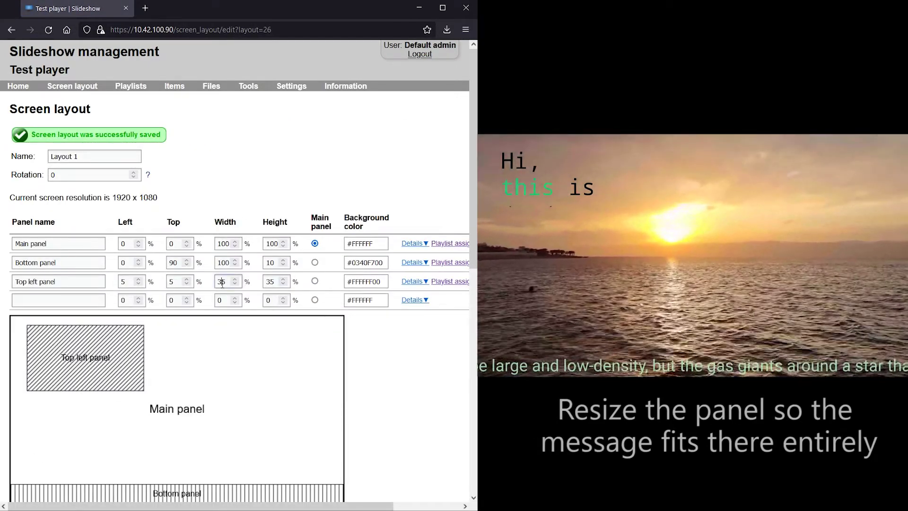
scroll(290, 379, down, 10)
click(26, 461)
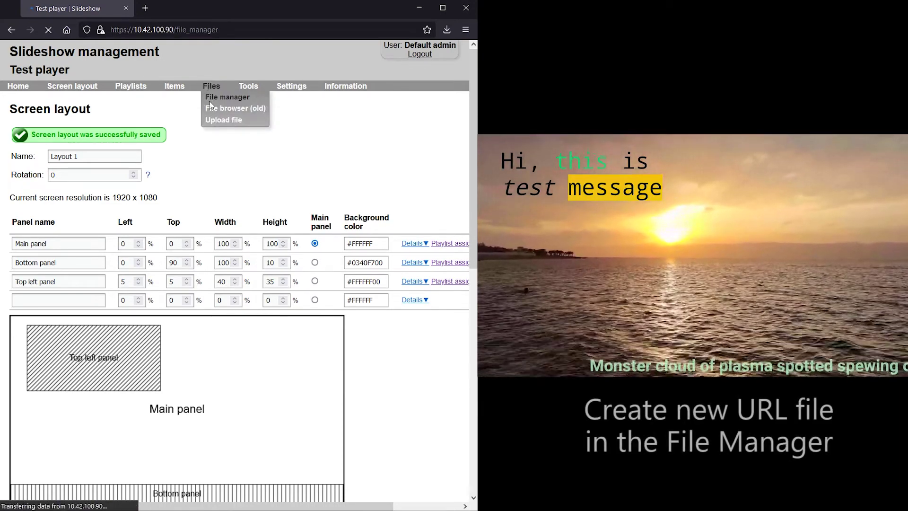
Create a new URL file named website.url in the slideshow folder.
click(212, 95)
right_click(202, 290)
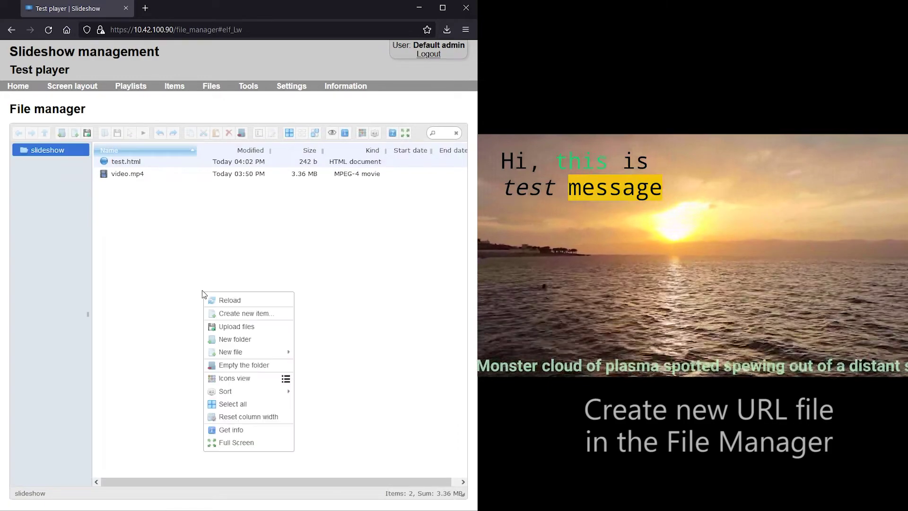
mouse_move(258, 352)
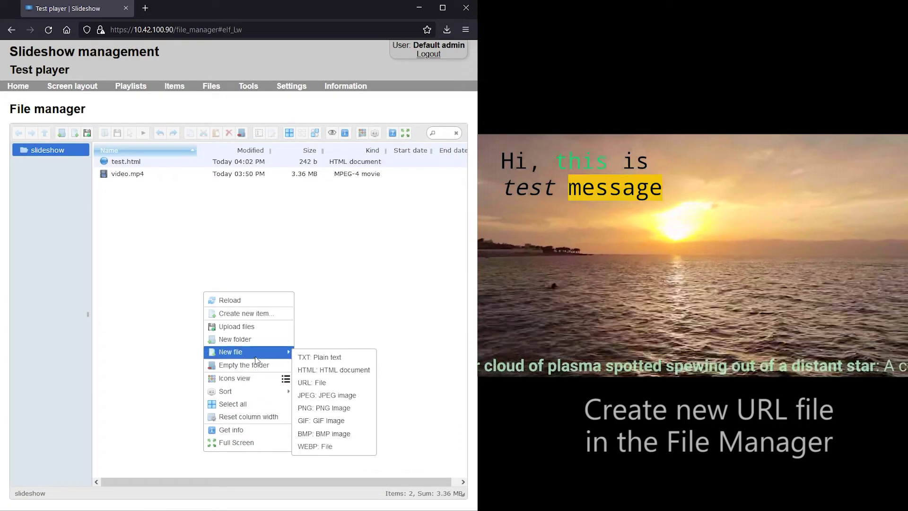
click(341, 382)
text(website.url)
key(Return)
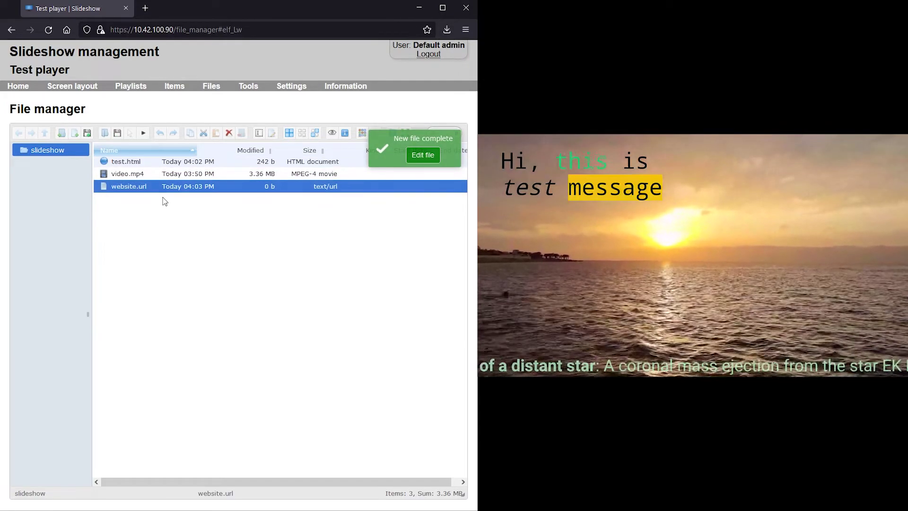
right_click(161, 192)
mouse_move(236, 355)
click(278, 385)
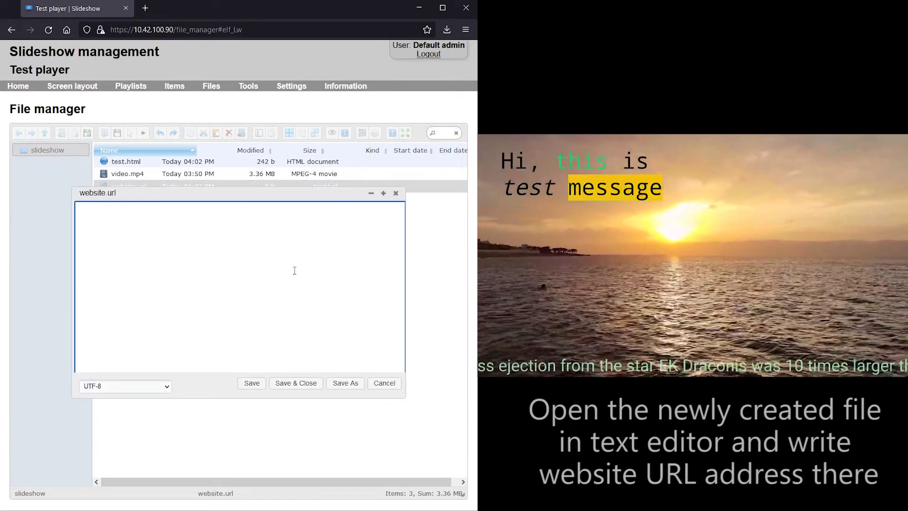
text(https://)
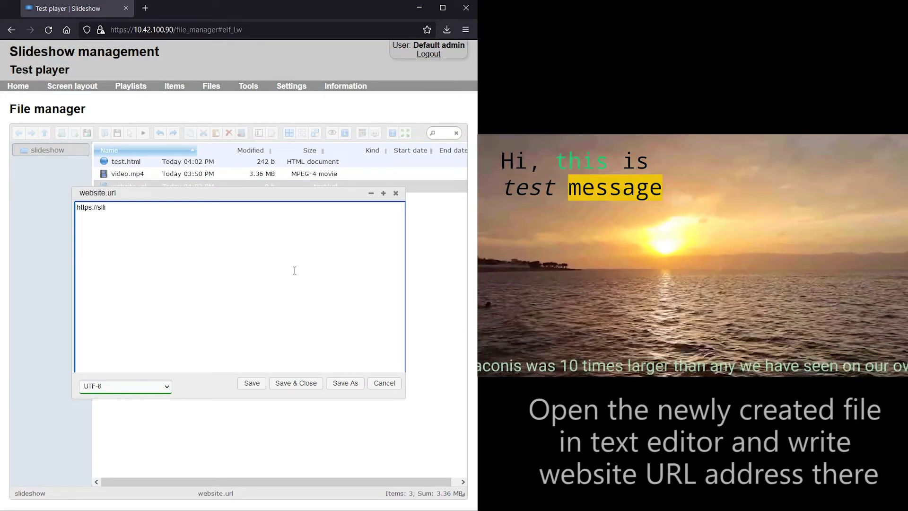
text(slideshow.digita)
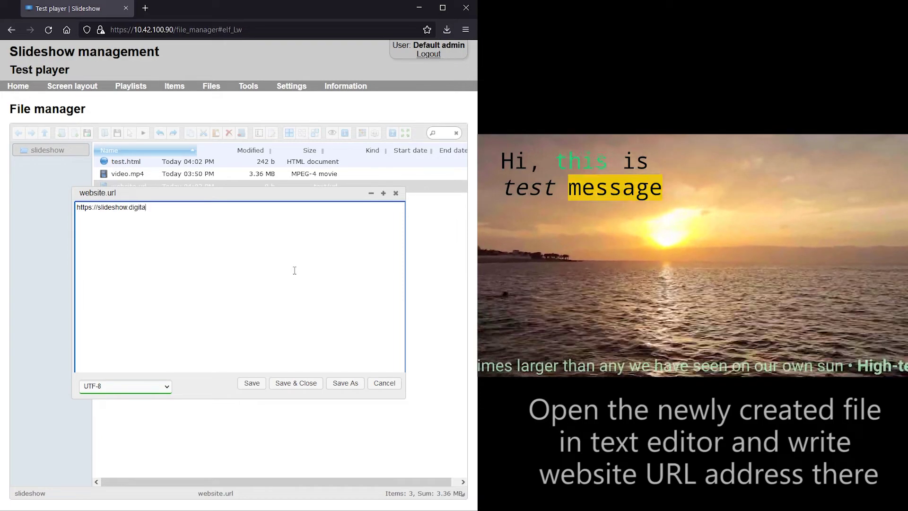
click(296, 383)
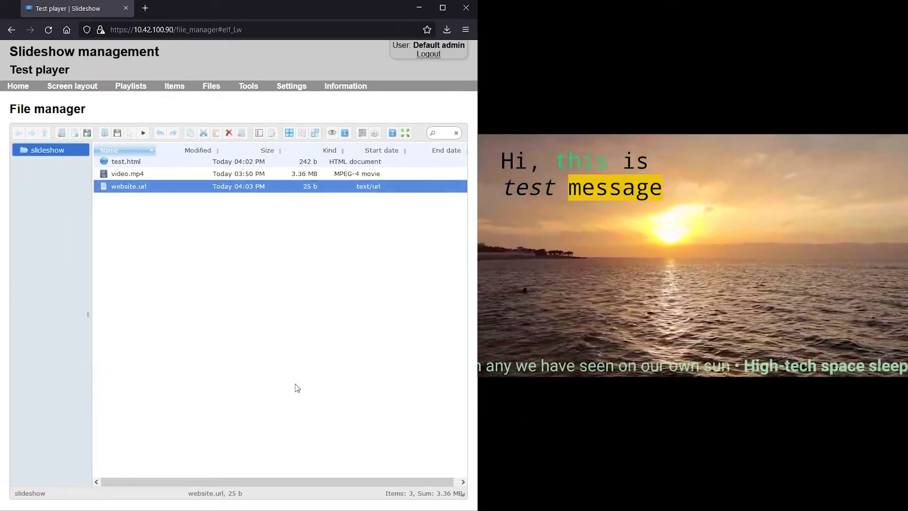
Create a new item named 'Website' from website.url.
right_click(133, 187)
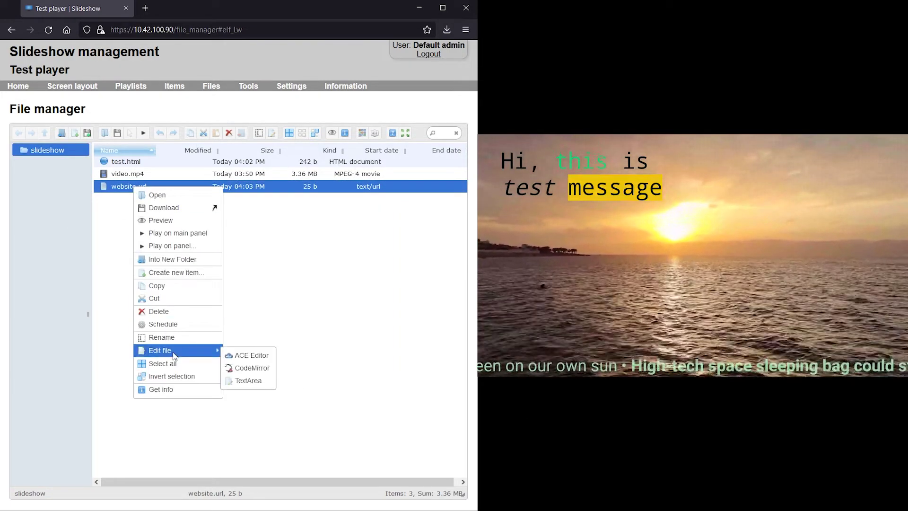
click(189, 272)
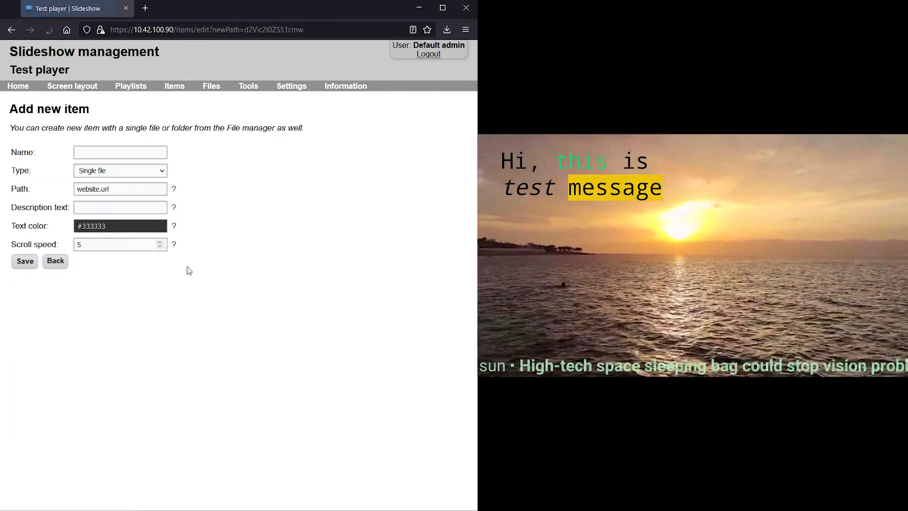
click(115, 150)
text(Website)
key(Return)
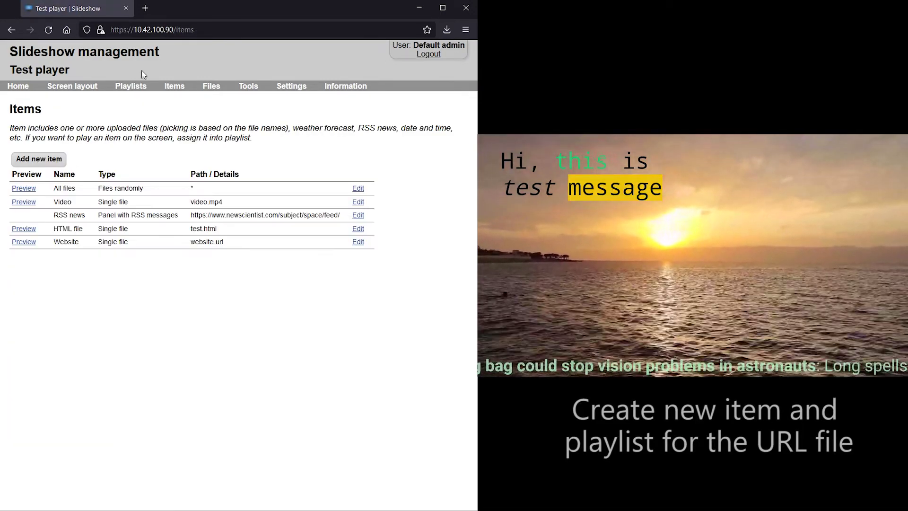
Create a 'Website' playlist and add the Website item to it.
click(131, 86)
click(57, 147)
text(Website)
key(Return)
click(88, 147)
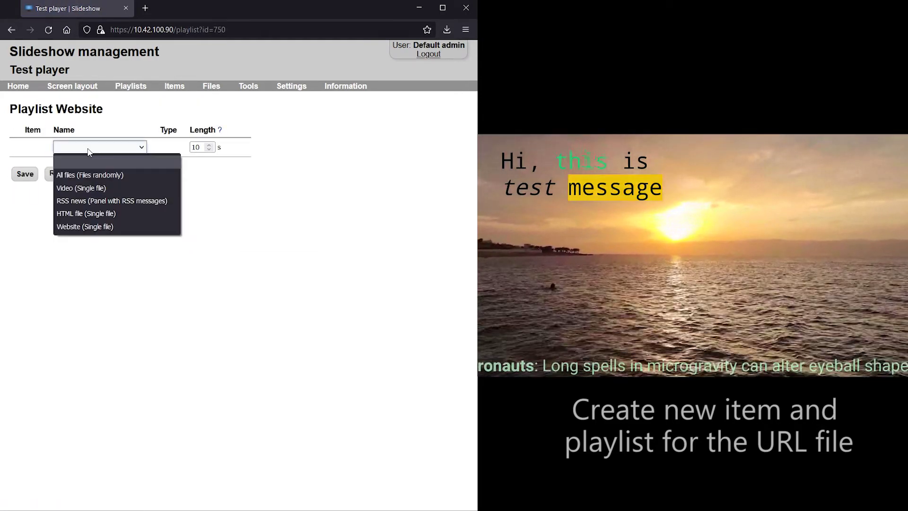
click(85, 226)
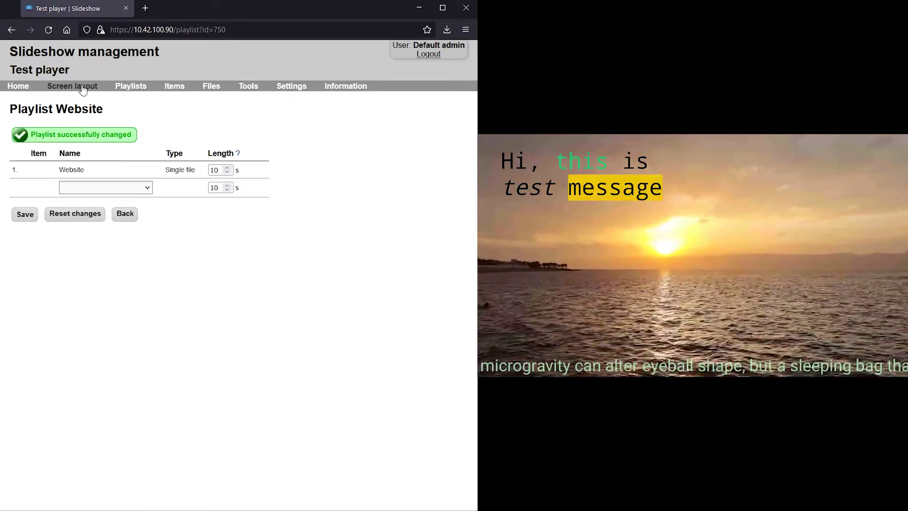
click(83, 87)
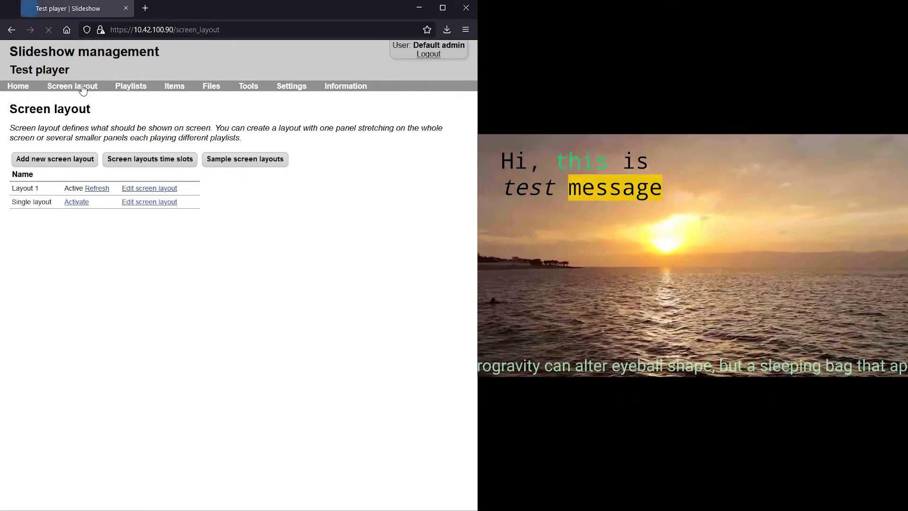
Set Layout 1's Main panel to play the Website playlist in all time slots and save.
click(147, 189)
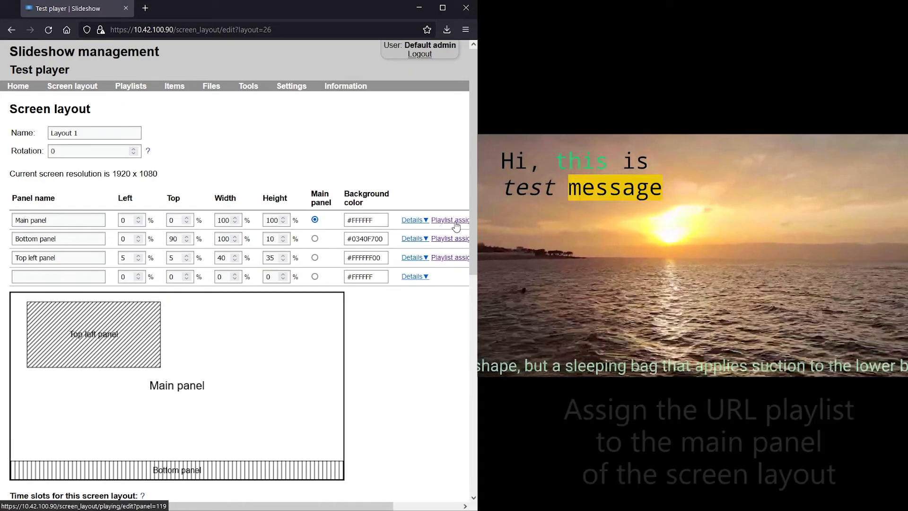
click(451, 220)
click(115, 161)
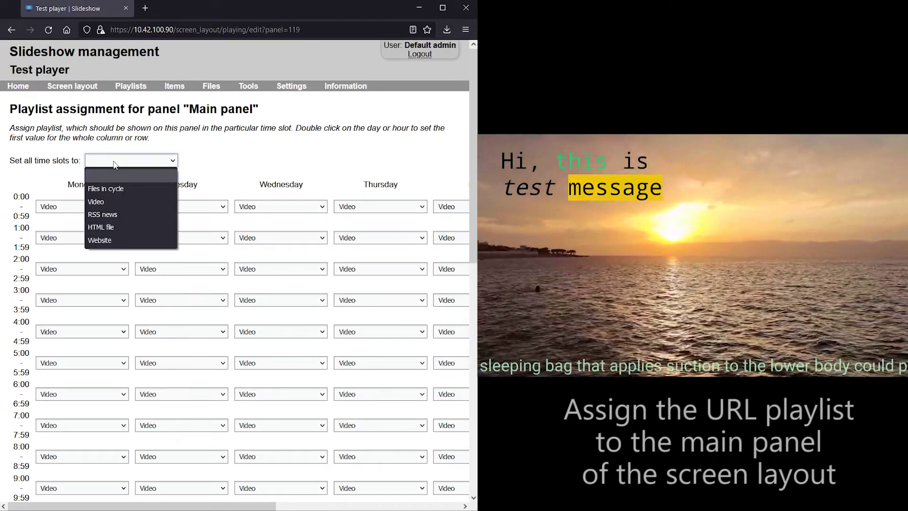
click(97, 240)
scroll(101, 345, down, 10)
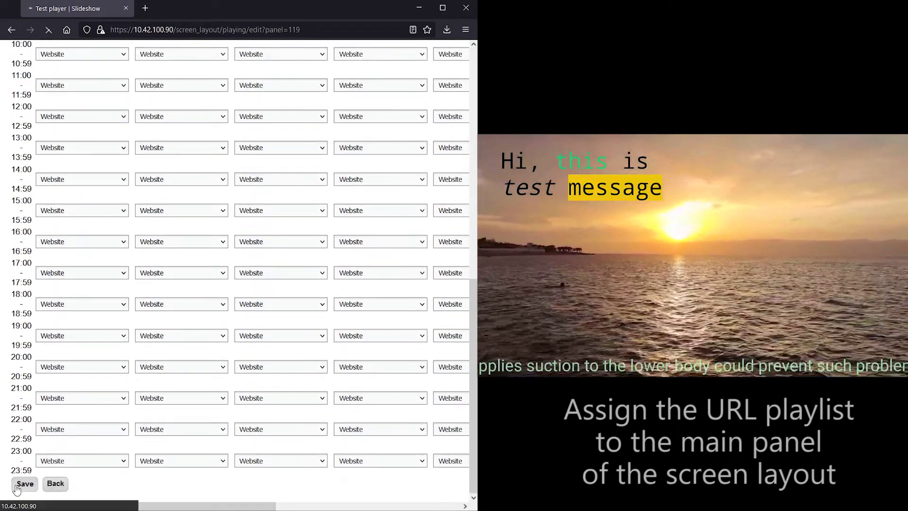
scroll(66, 468, down, 10)
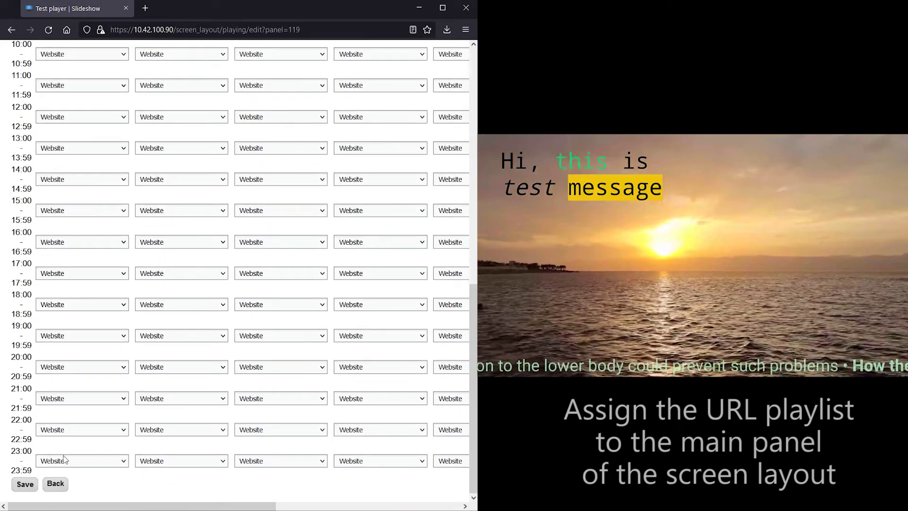
click(55, 483)
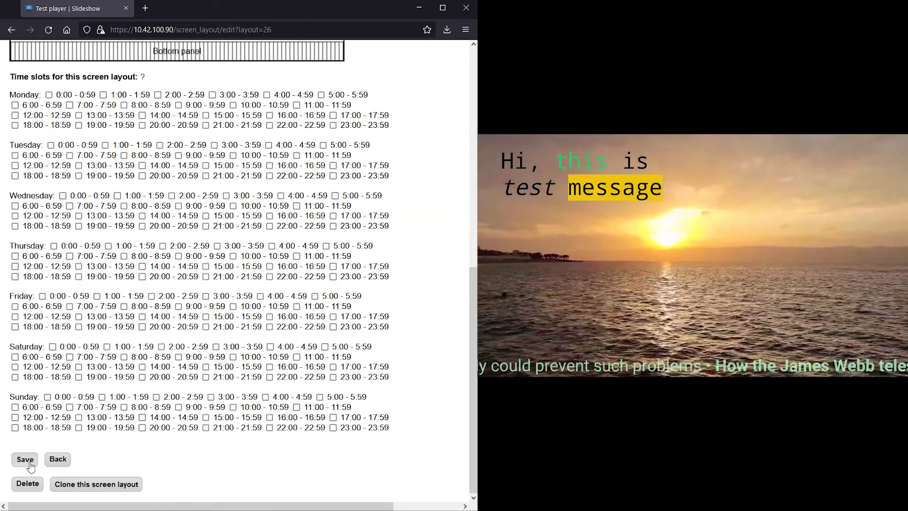
click(26, 459)
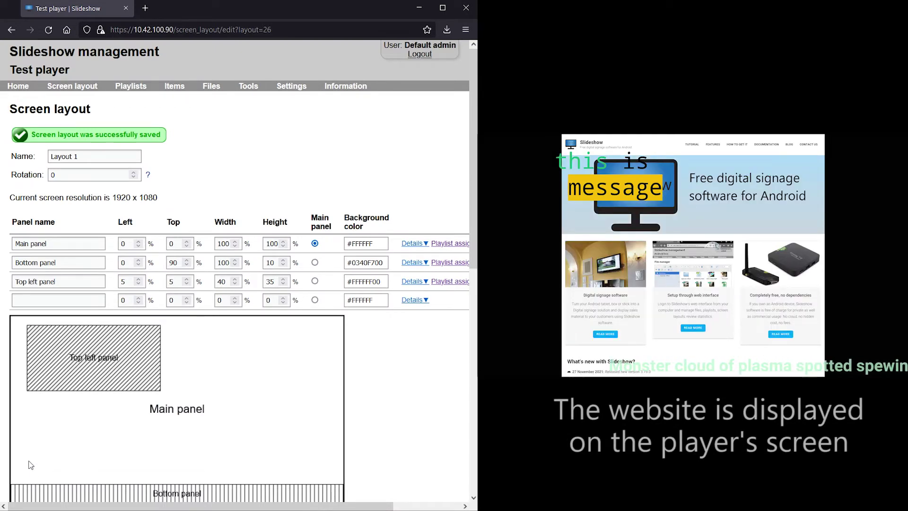
click(223, 98)
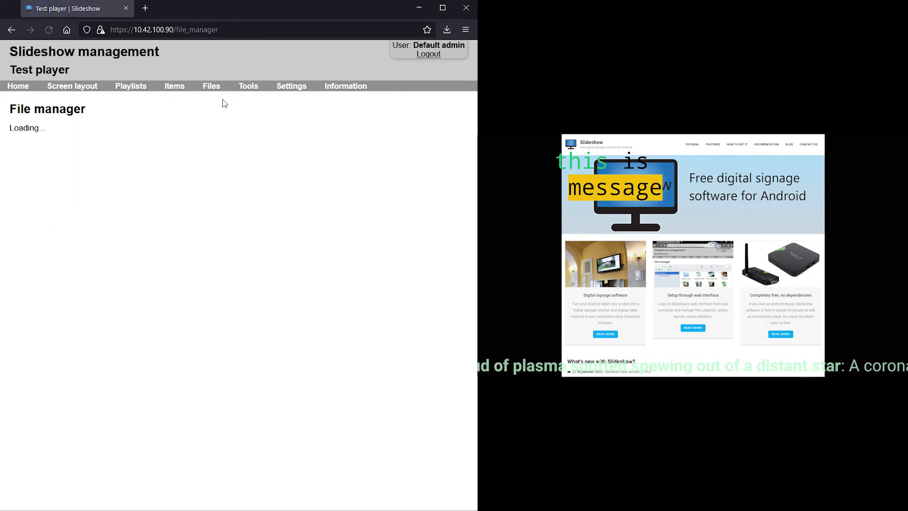
click(145, 189)
right_click(145, 189)
mouse_move(195, 355)
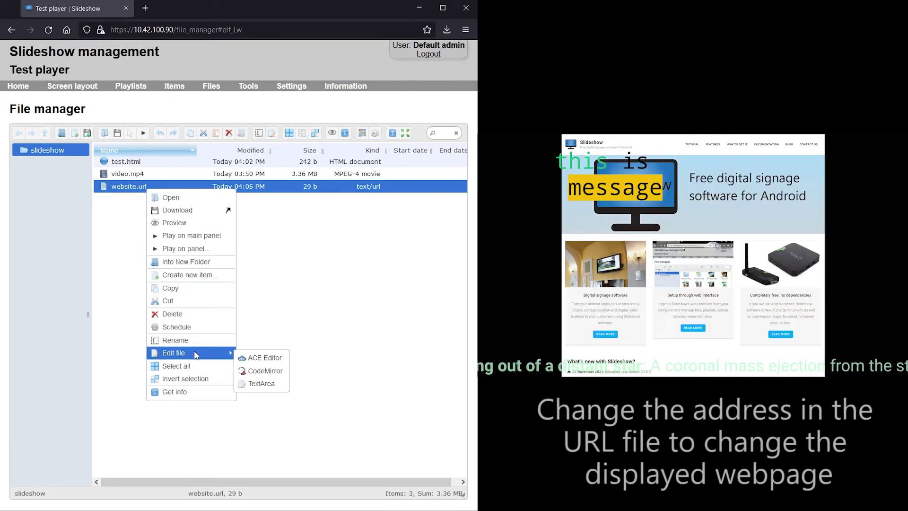
click(255, 384)
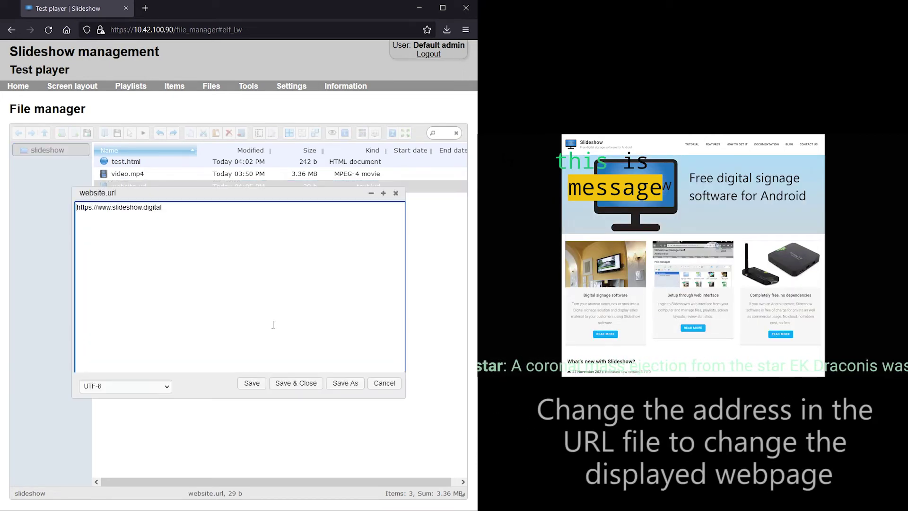
key(ctrl+a)
text(https://www.openstreetmap.org)
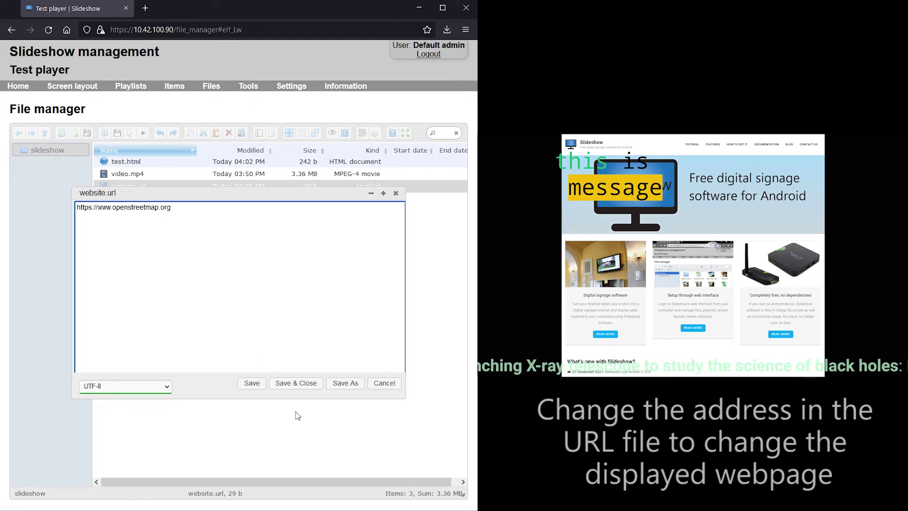
click(298, 383)
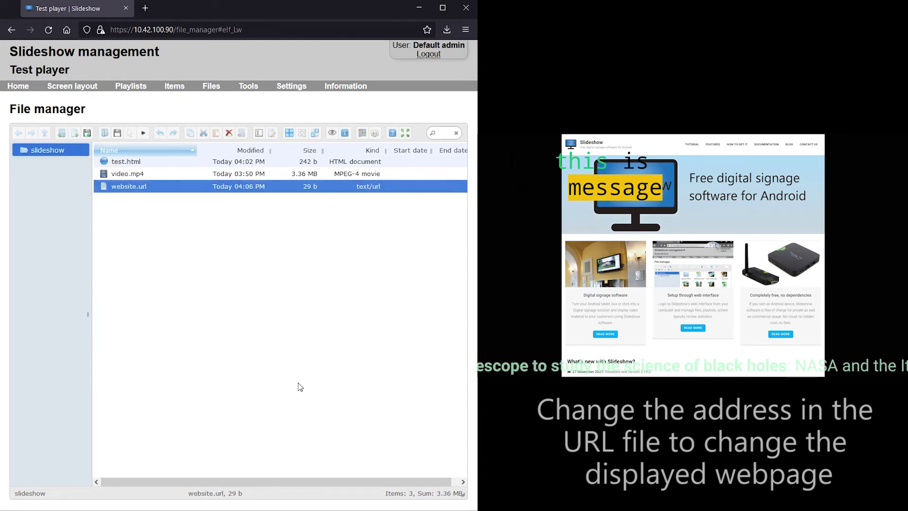